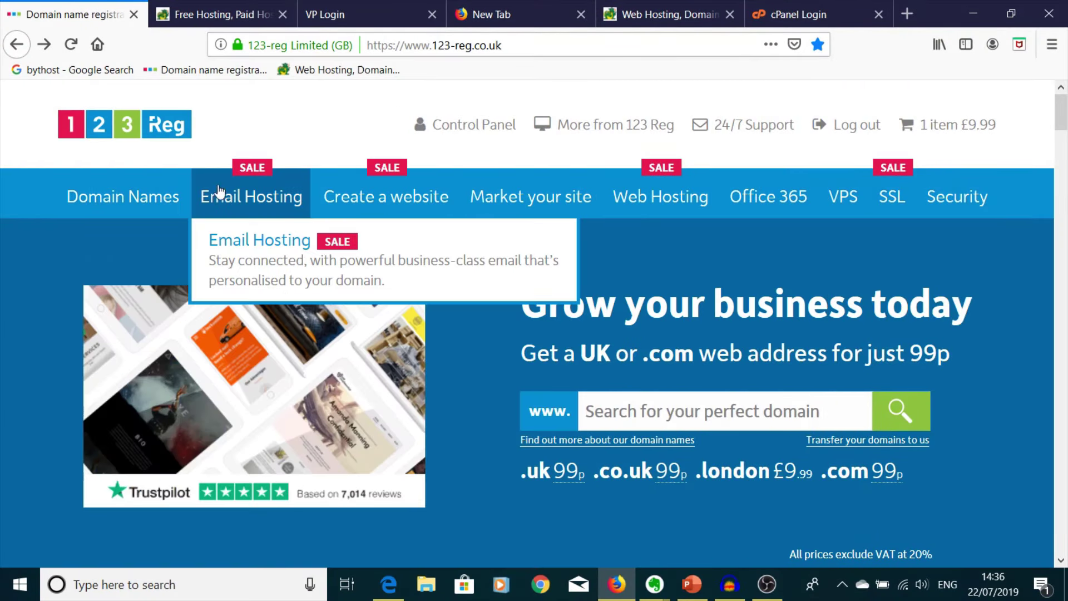
# - From the 123 Reg control panel, choose mtei.co.uk and open its management page
pyautogui.scroll(-2, 247, 100)
pyautogui.scroll(-1, 248, 99)
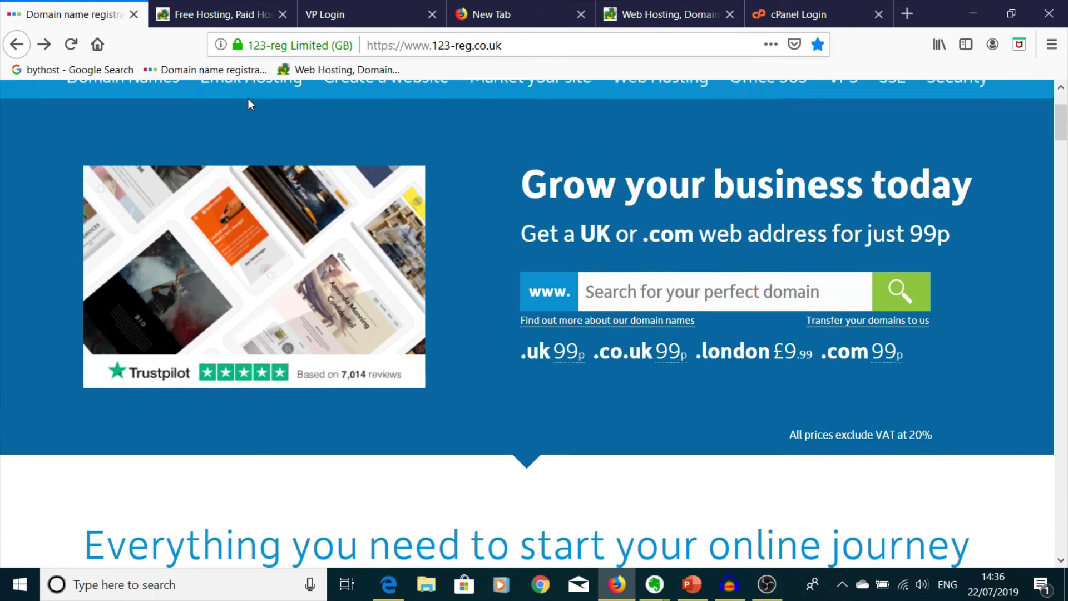
pyautogui.scroll(3, 248, 99)
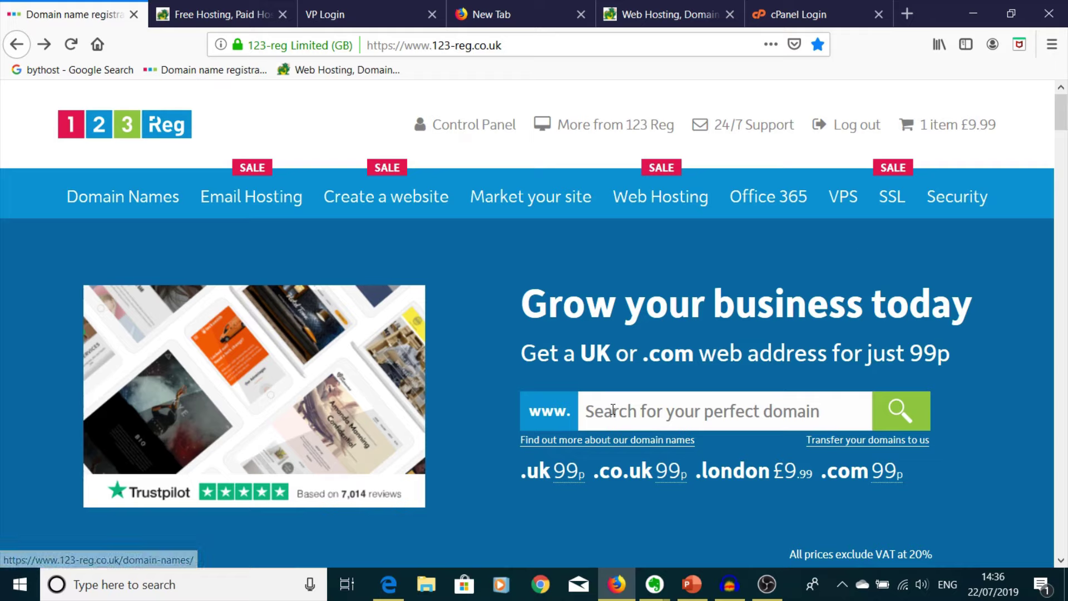
pyautogui.scroll(-8, 684, 403)
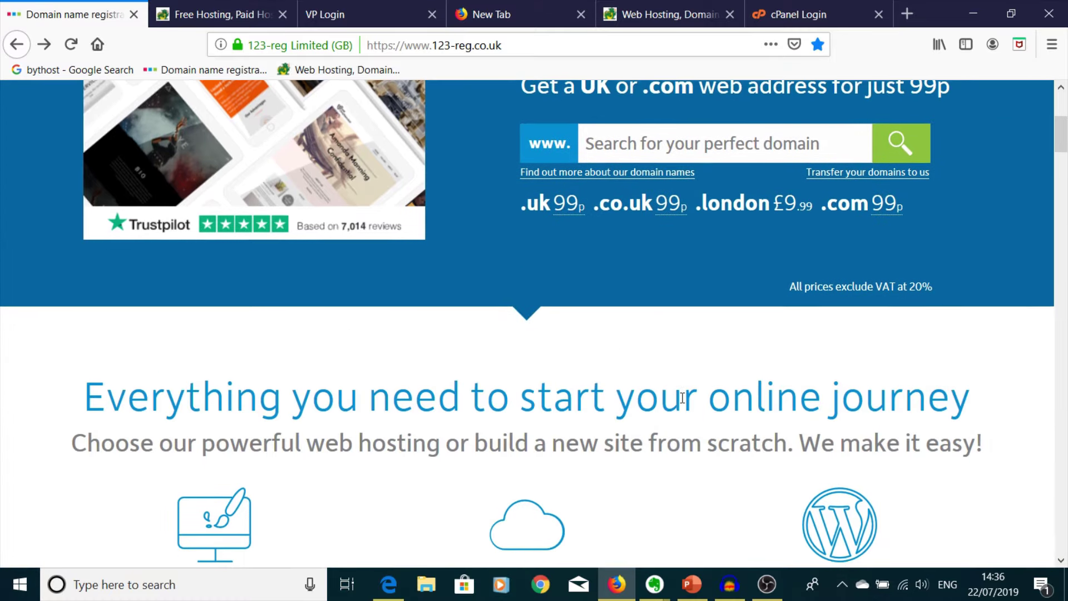
pyautogui.scroll(-4, 682, 401)
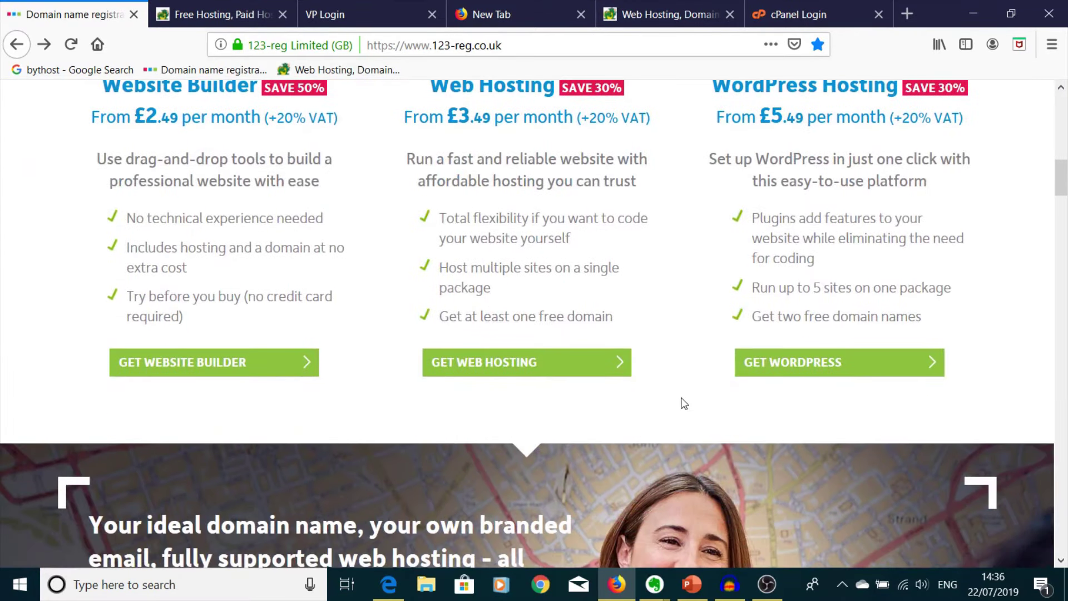
pyautogui.scroll(6, 658, 399)
pyautogui.scroll(8, 656, 394)
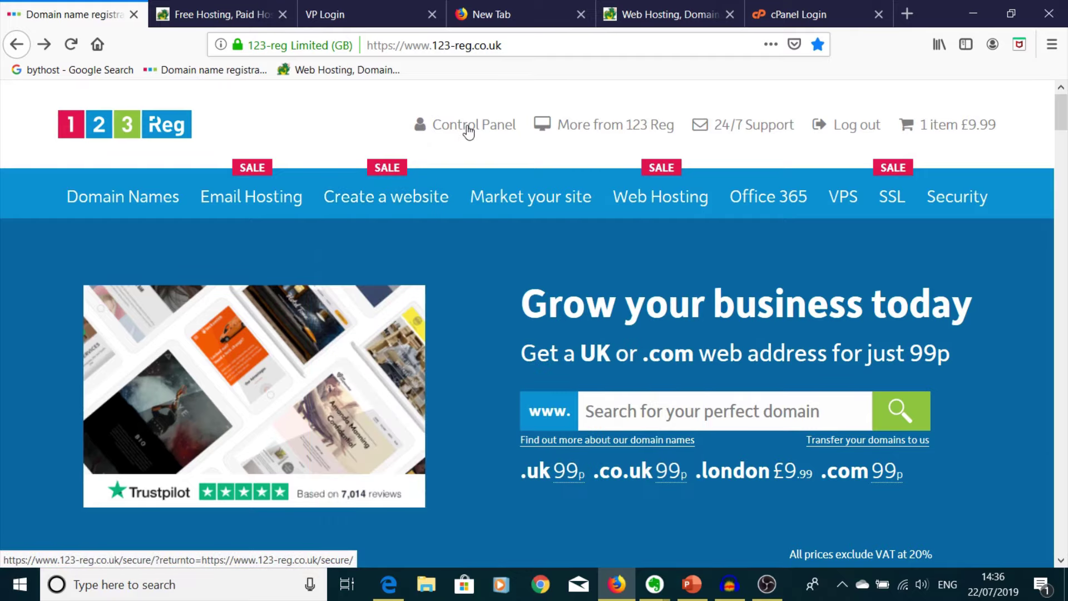
pyautogui.click(468, 128)
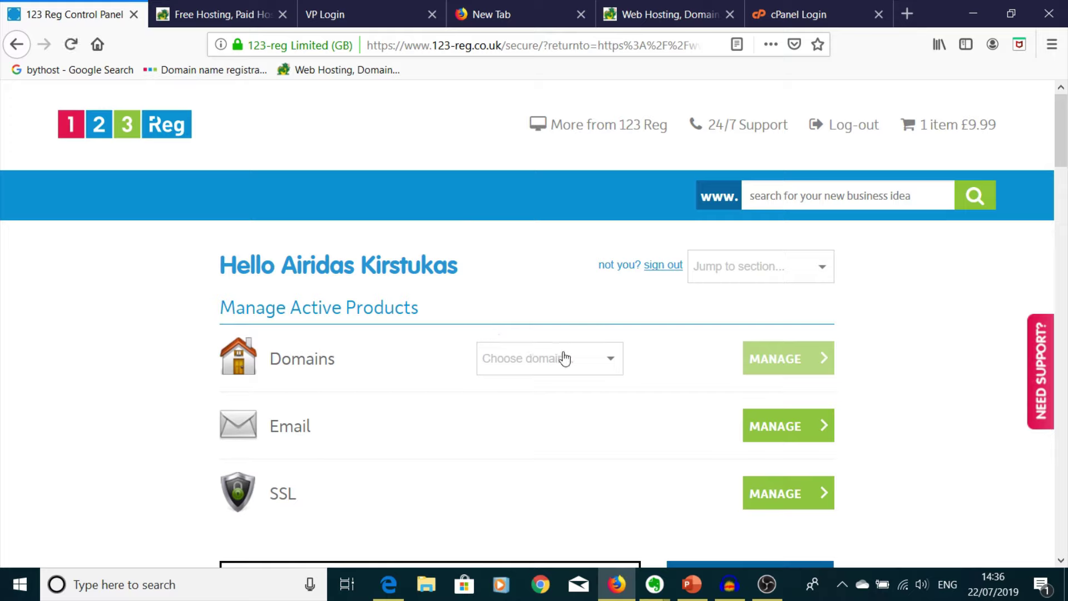
pyautogui.click(581, 368)
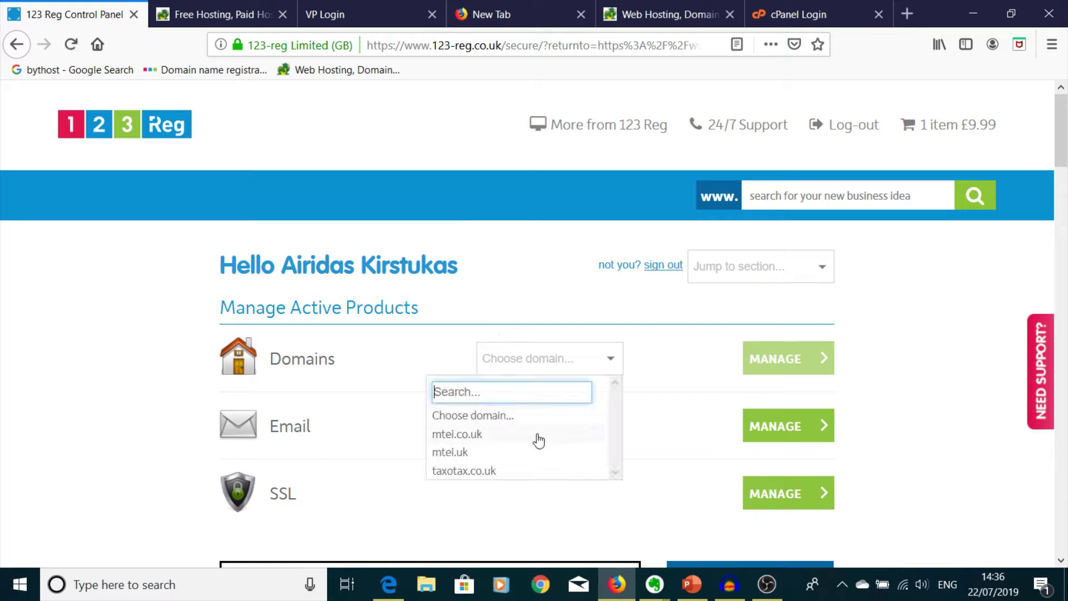
pyautogui.click(464, 435)
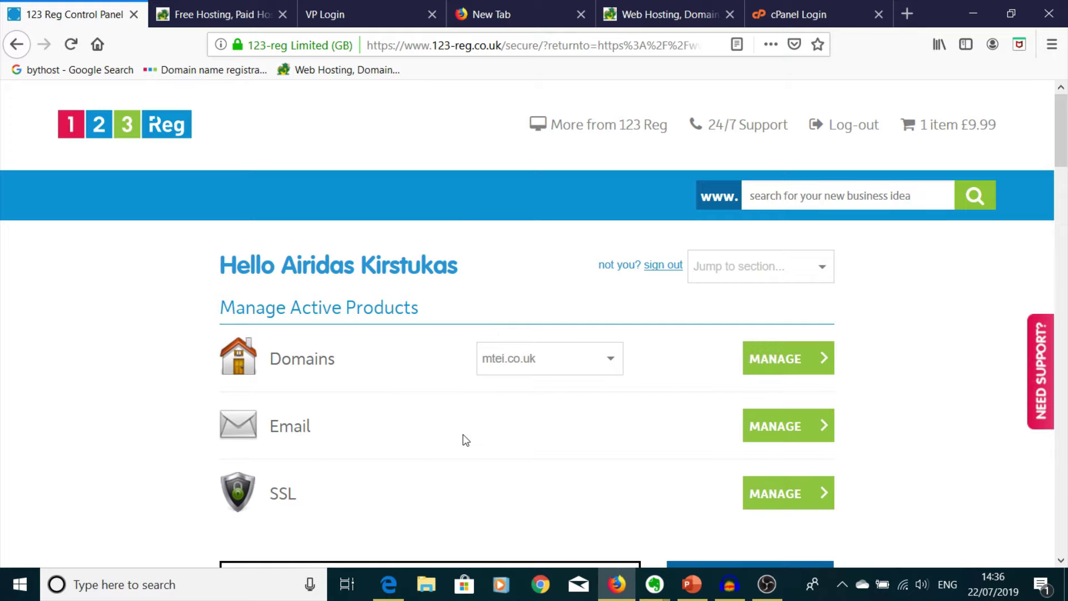
pyautogui.click(785, 365)
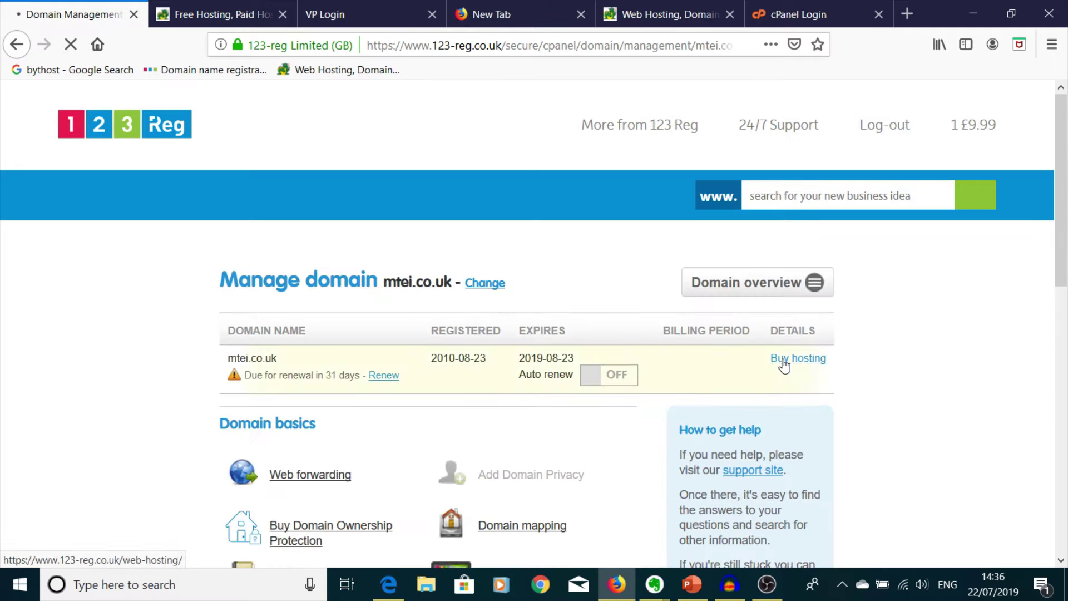
# - Go to the Change Nameservers (DNS) settings for mtei.co.uk
pyautogui.scroll(-3, 785, 365)
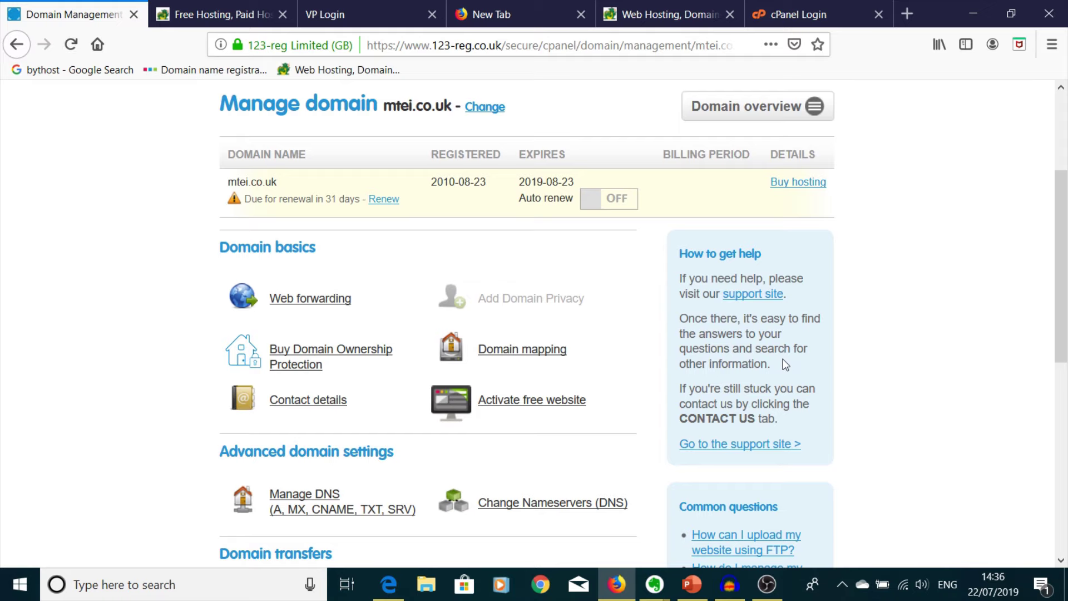
pyautogui.scroll(-2, 783, 359)
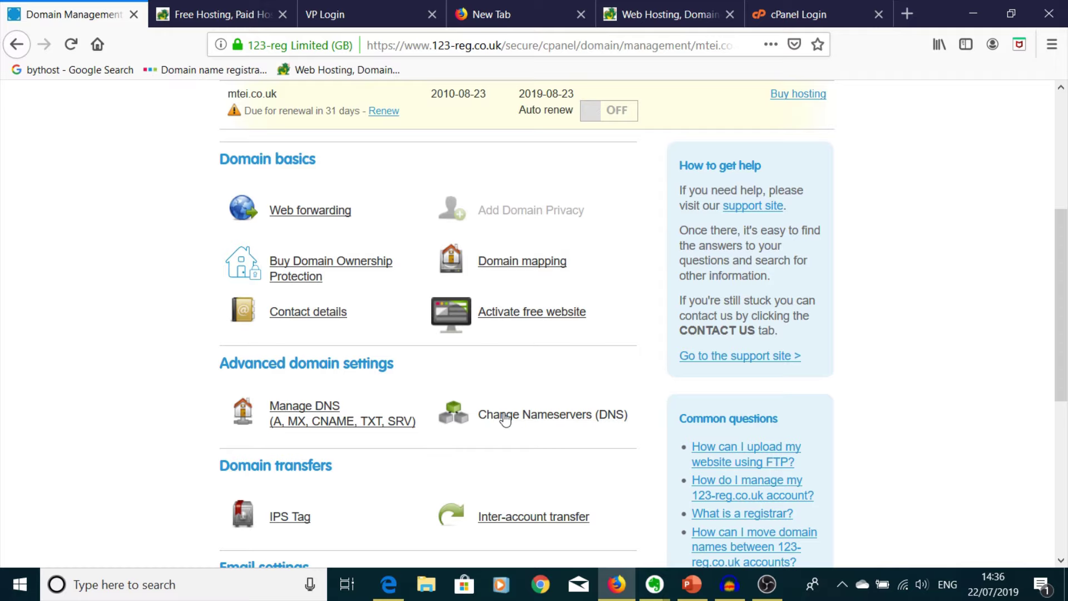
pyautogui.click(570, 421)
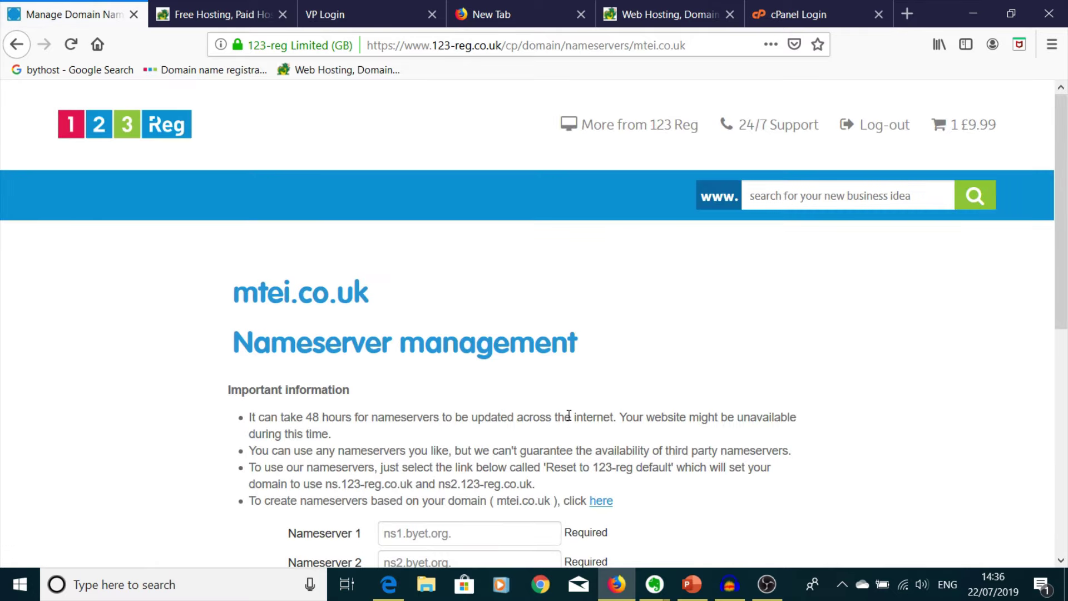
# - Scroll down to the Nameserver 1–4 fields holding ns1–ns4.byet.org
pyautogui.scroll(-5, 520, 311)
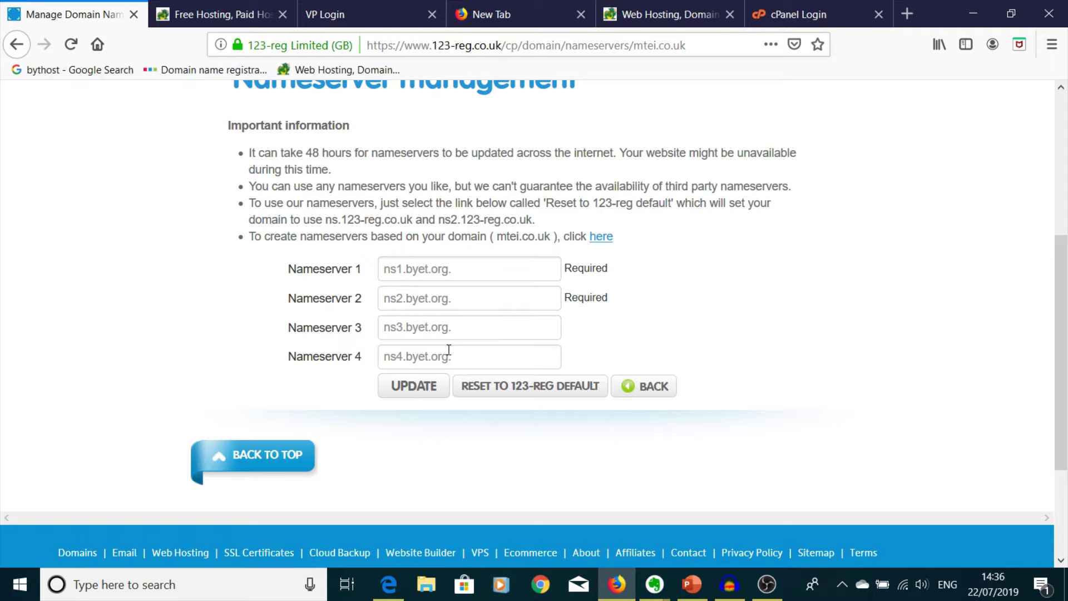
# - Switch to the Byet Host tab and look over the byet.host home page
pyautogui.click(219, 12)
pyautogui.scroll(-3, 247, 170)
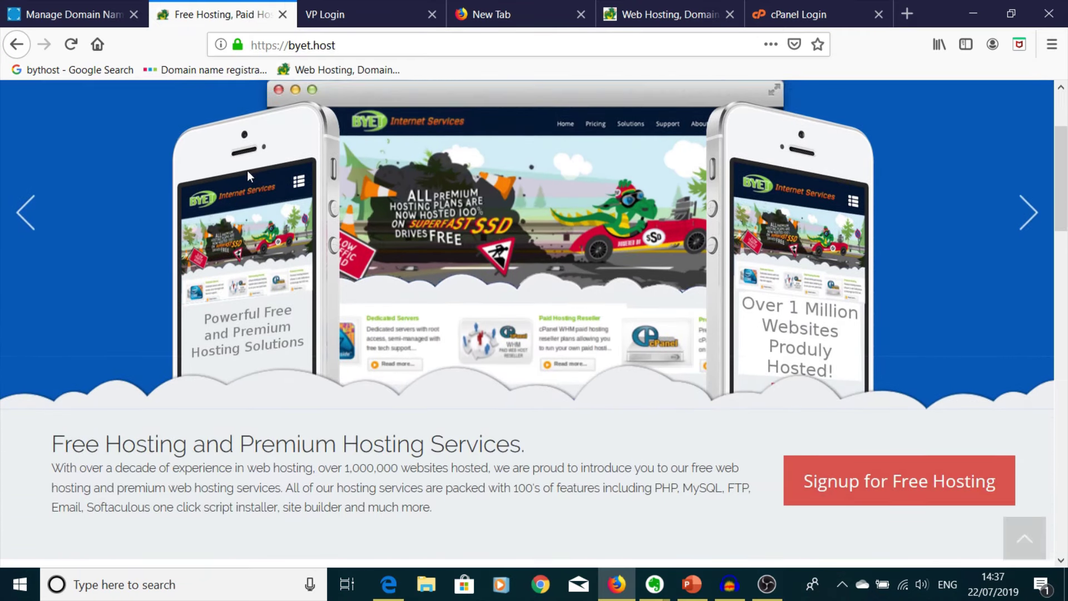
pyautogui.scroll(3, 258, 176)
pyautogui.scroll(-4, 573, 326)
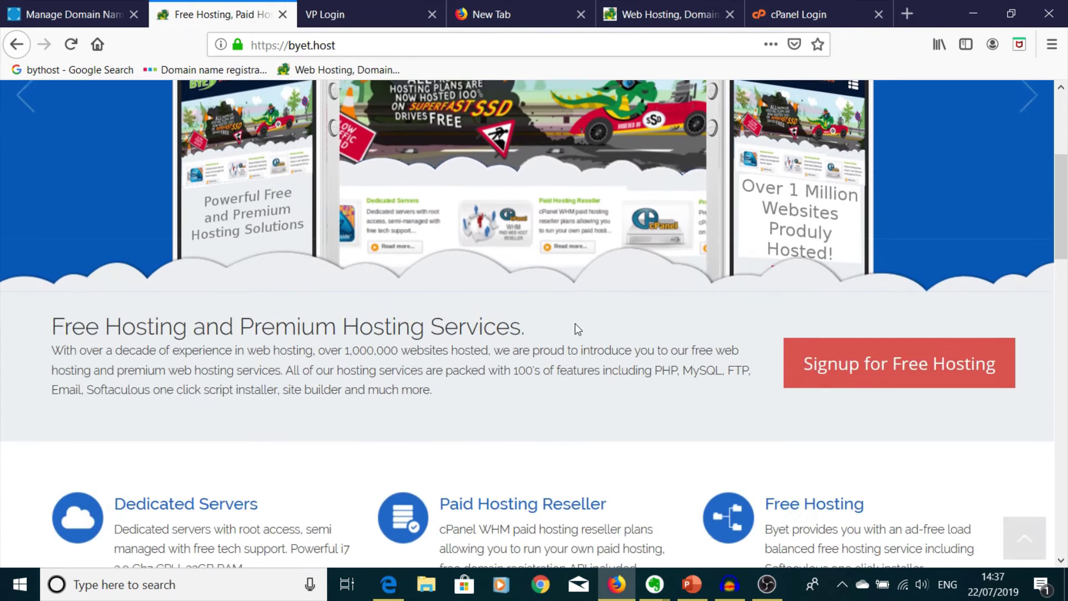
pyautogui.scroll(3, 675, 341)
pyautogui.scroll(2, 674, 349)
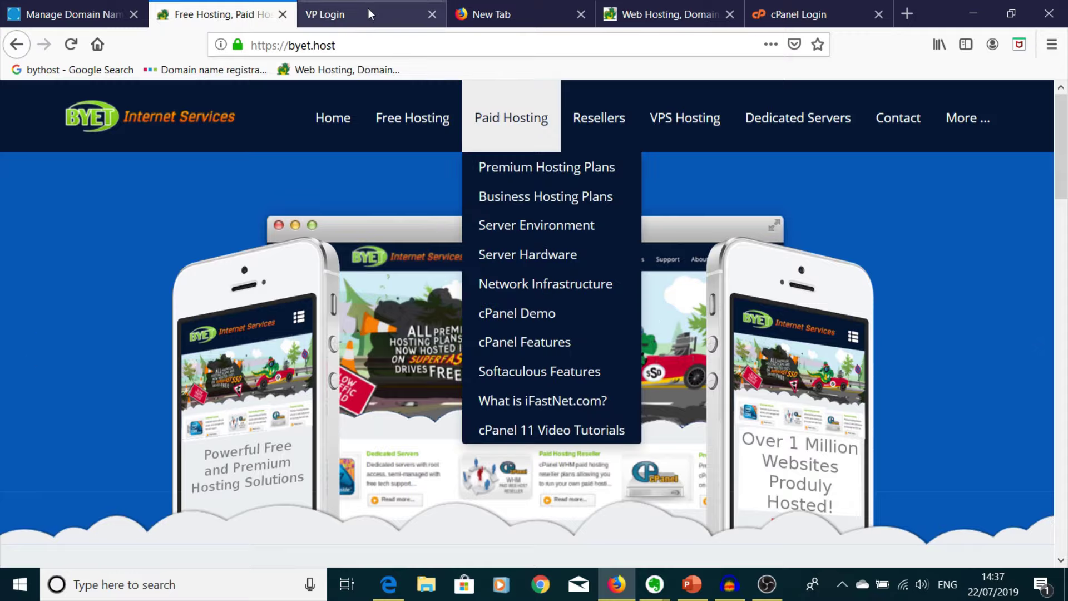
# - Log in to VistaPanel with the saved hosting login and scroll to the Domains section
pyautogui.click(369, 11)
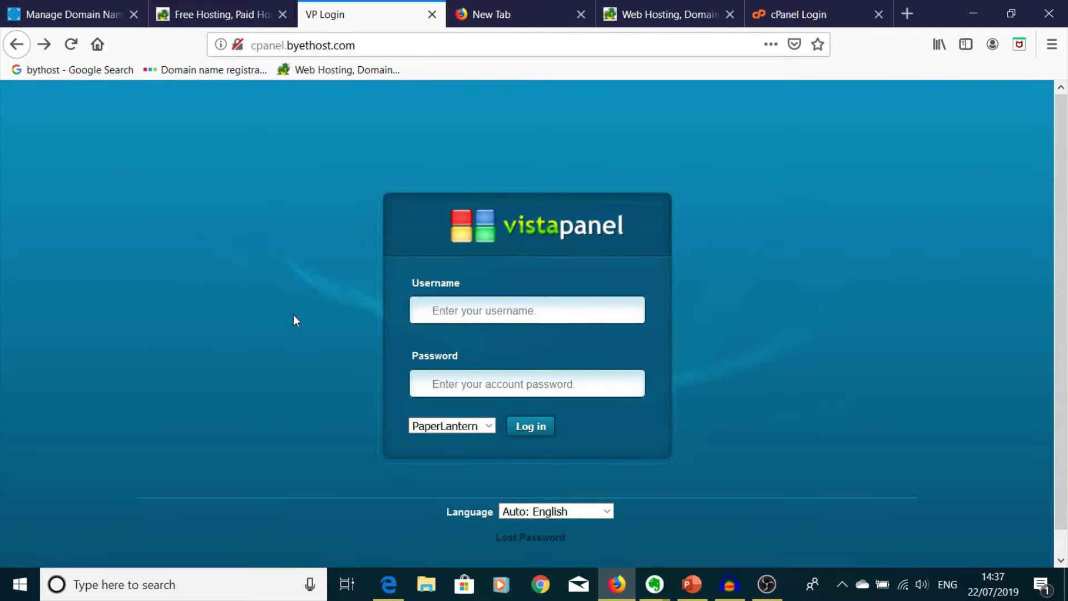
pyautogui.click(462, 315)
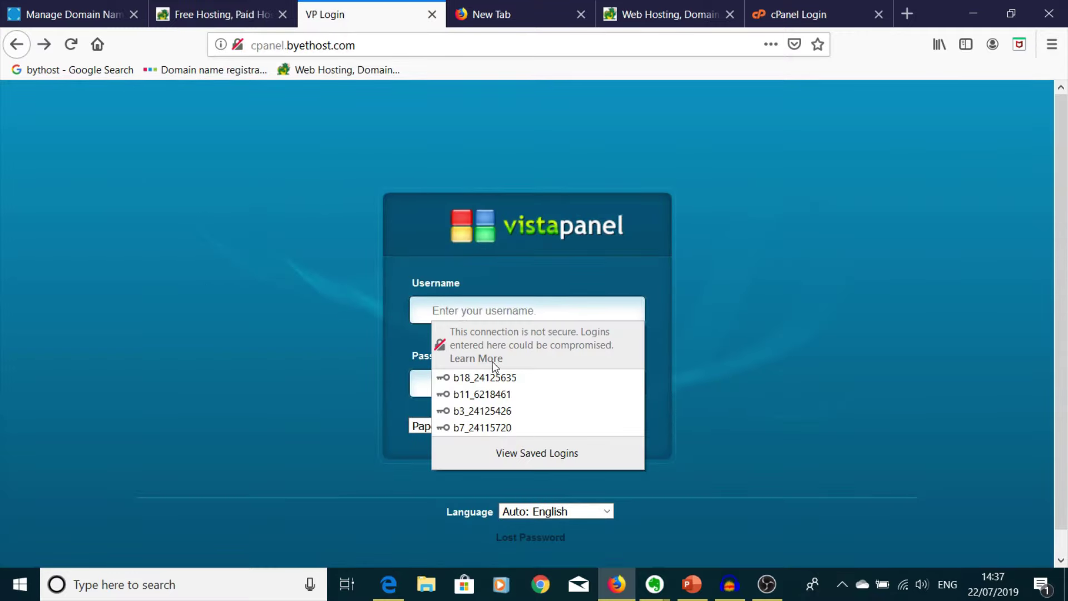
pyautogui.click(482, 394)
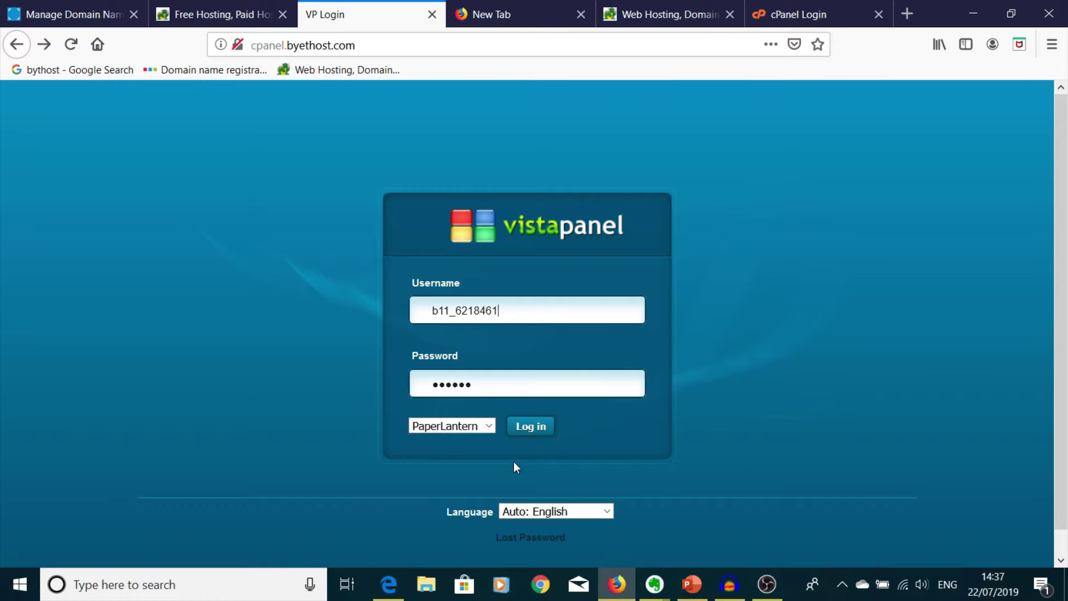
pyautogui.click(531, 429)
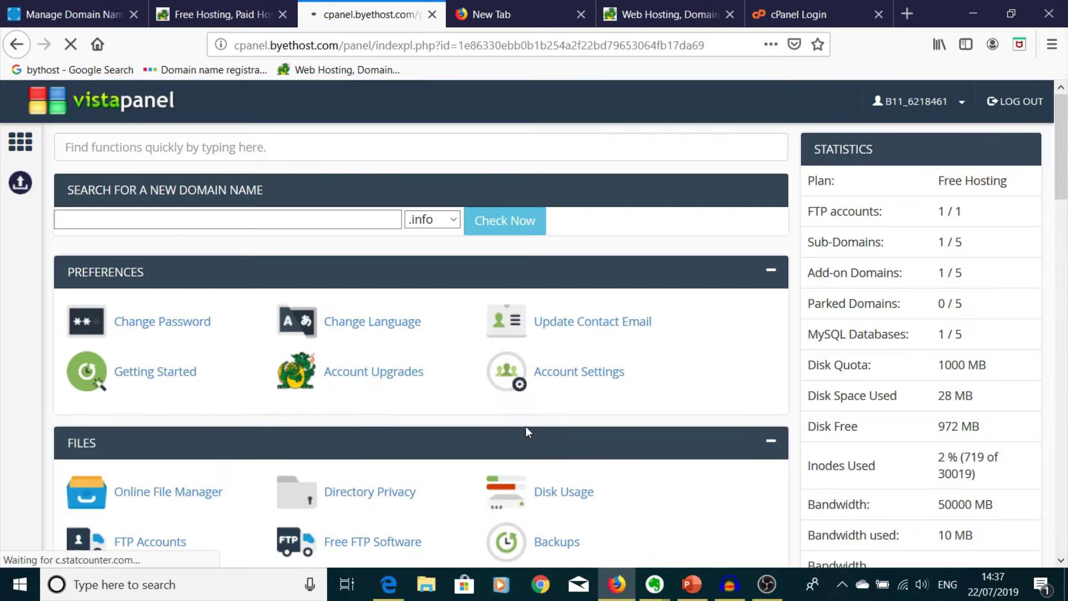
pyautogui.scroll(-3, 579, 289)
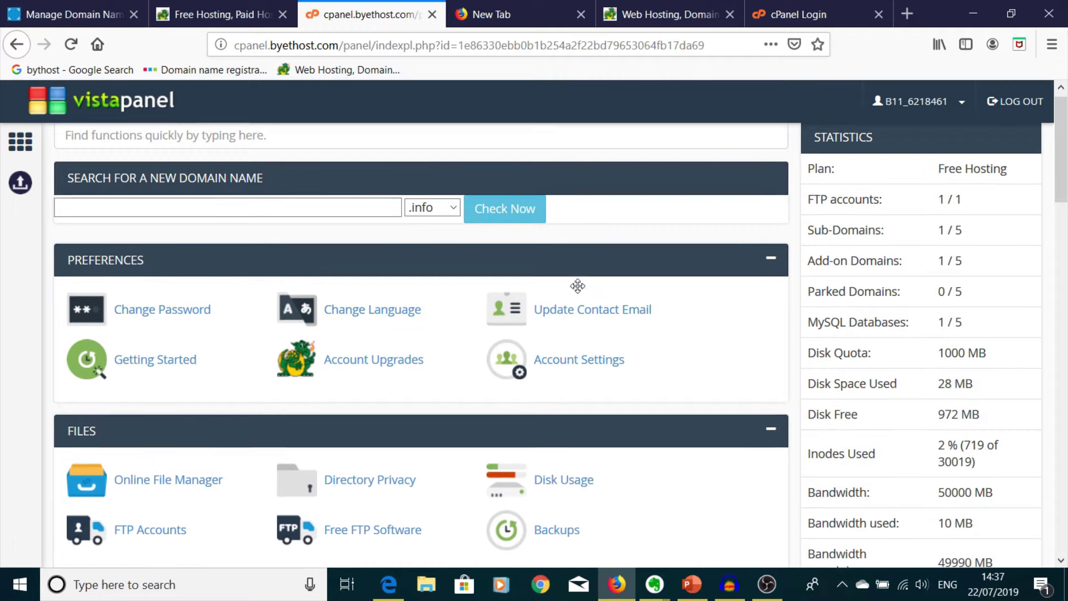
pyautogui.scroll(-4, 578, 289)
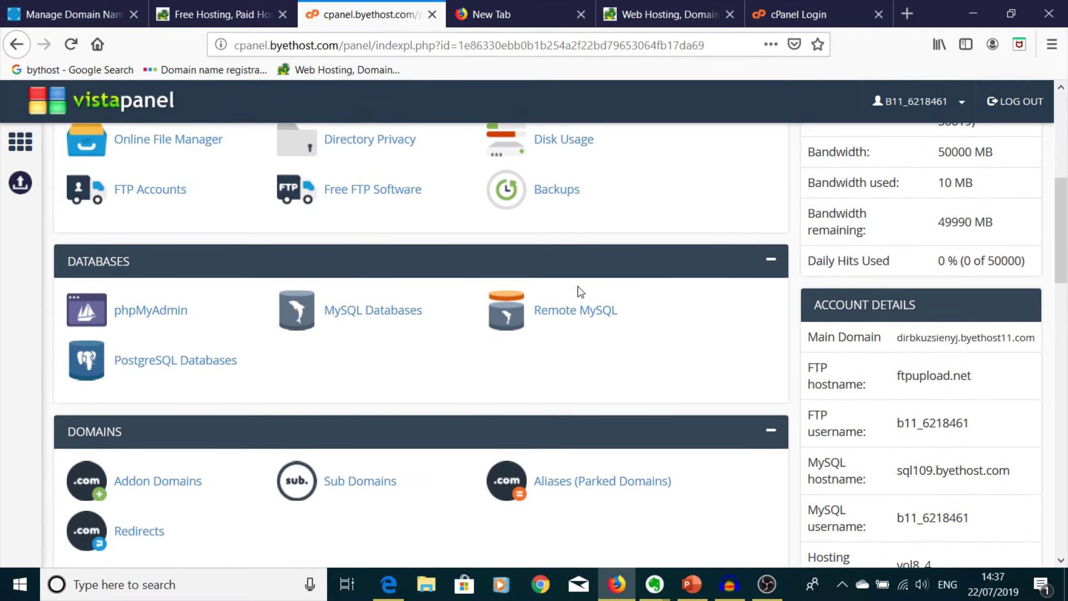
pyautogui.scroll(-1, 582, 294)
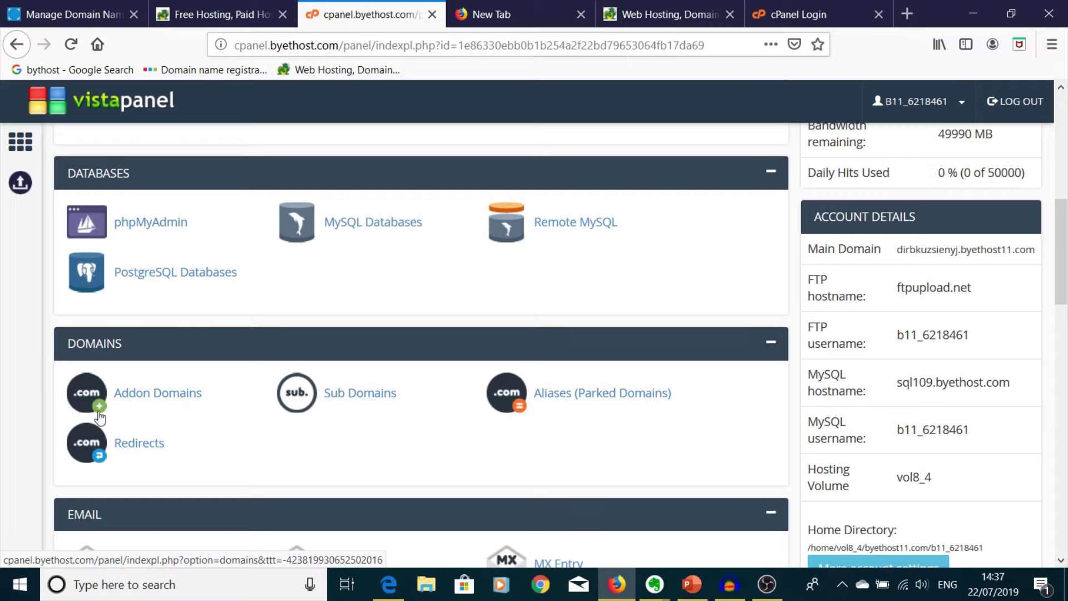
# - Open Addon Domains, check the listed mtei.co.uk entry, and enter friend.co.uk as the new domain
pyautogui.click(143, 396)
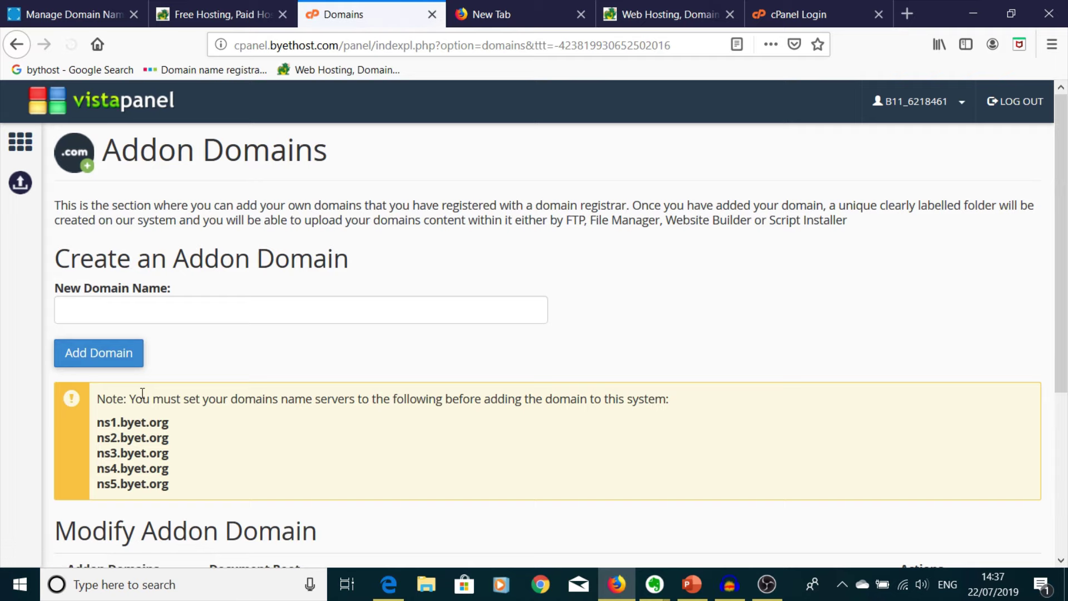
pyautogui.scroll(-3, 186, 393)
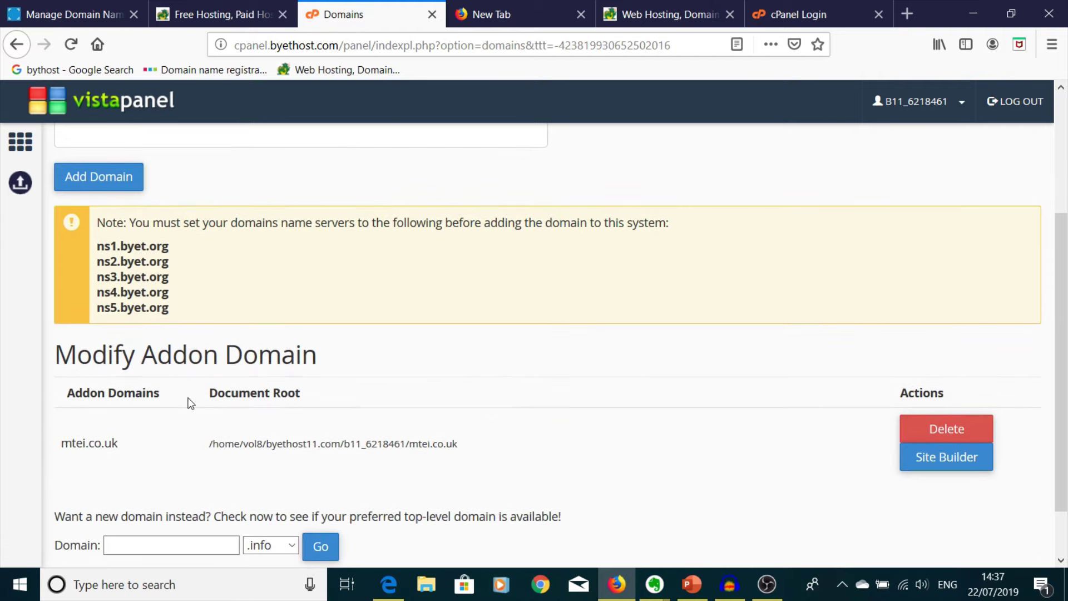
pyautogui.scroll(3, 190, 404)
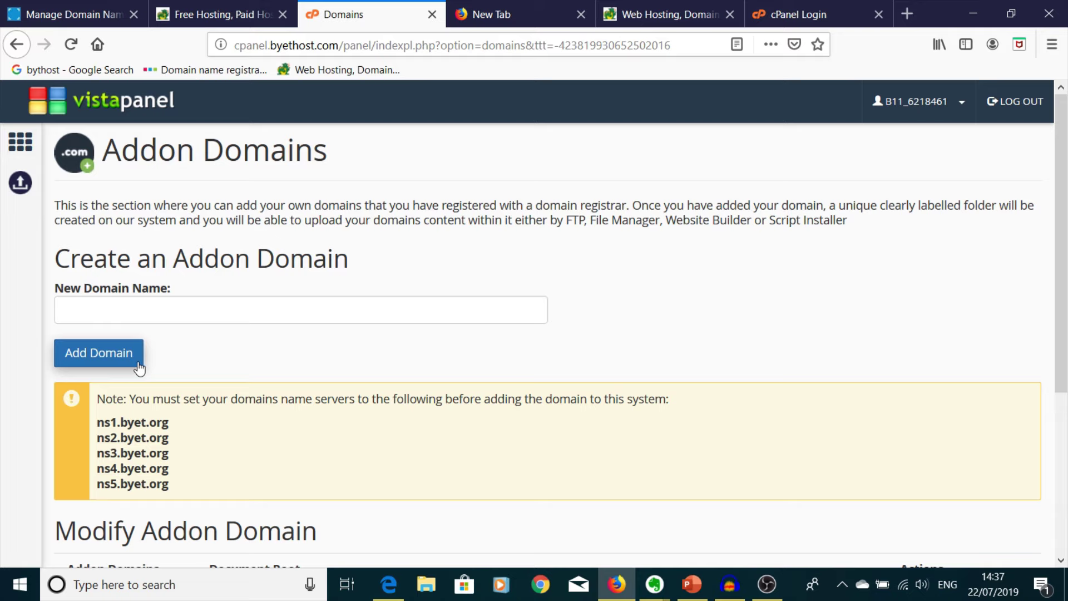
pyautogui.scroll(-3, 83, 424)
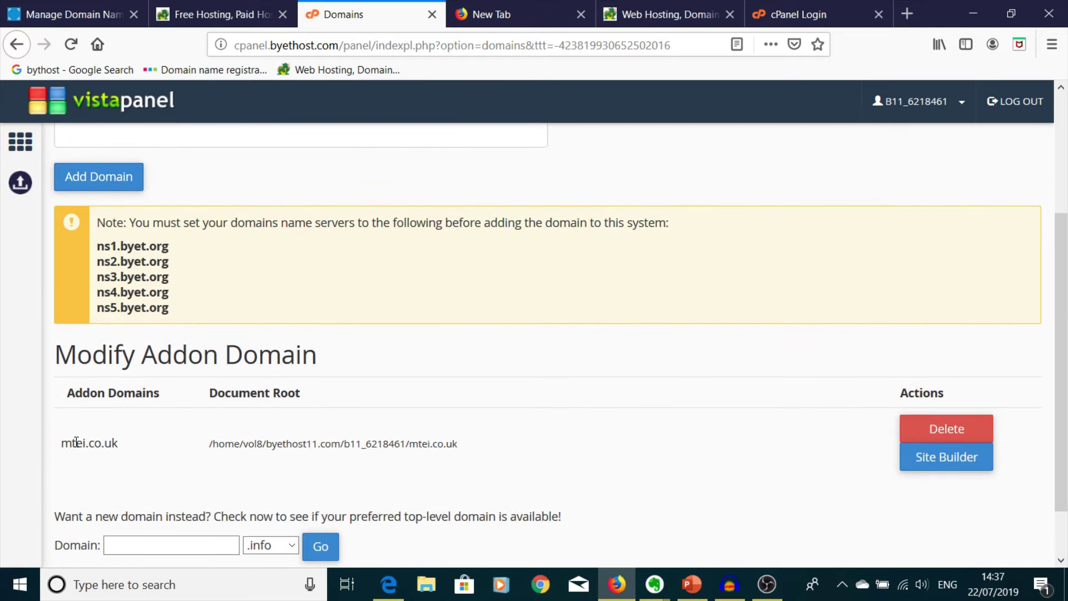
pyautogui.scroll(3, 388, 448)
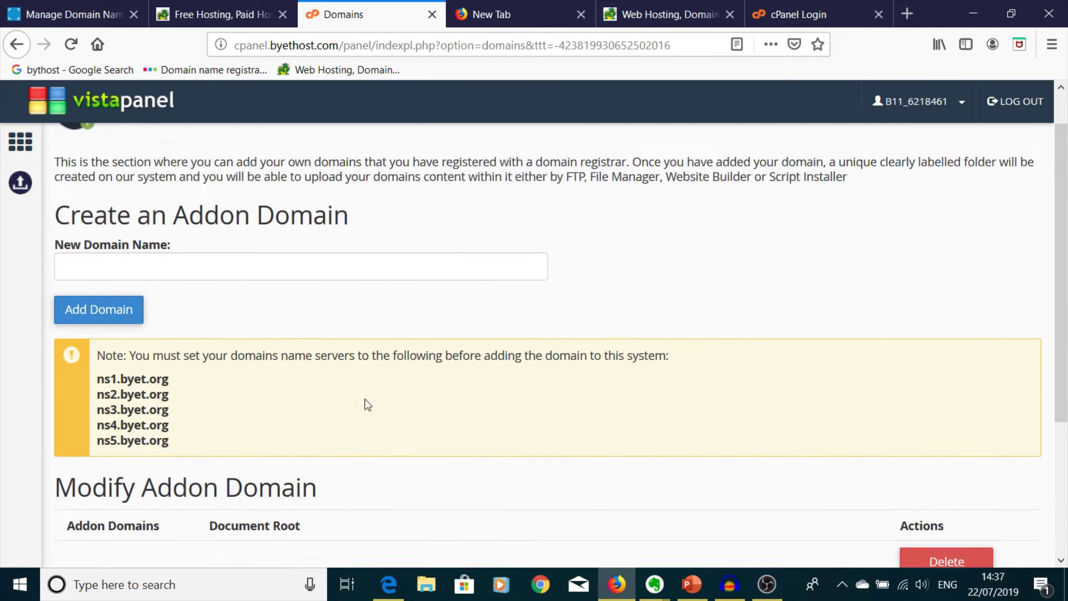
pyautogui.click(160, 311)
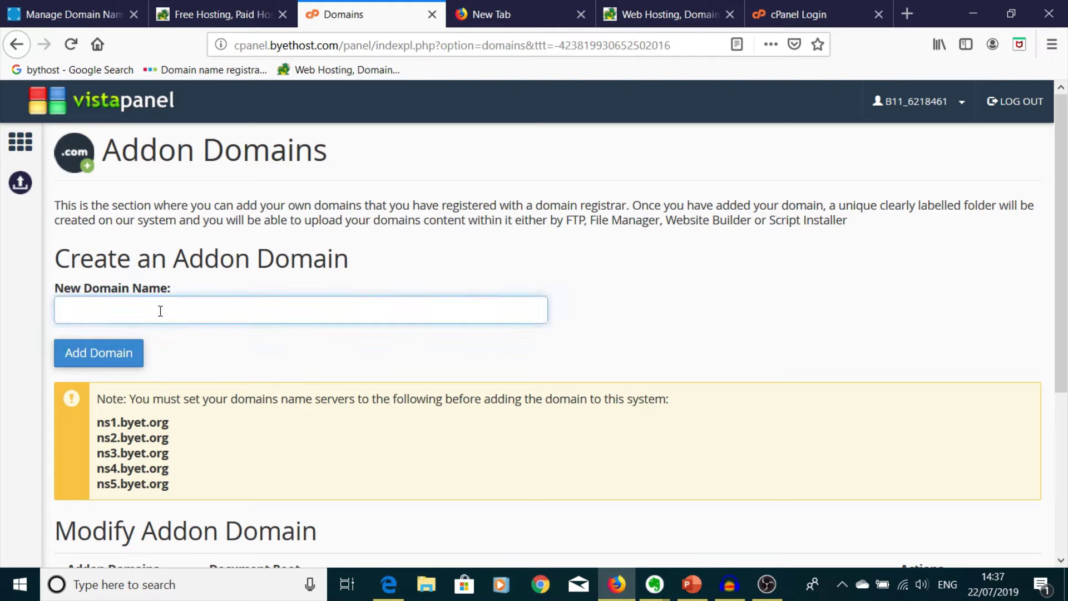
pyautogui.write('friend.')
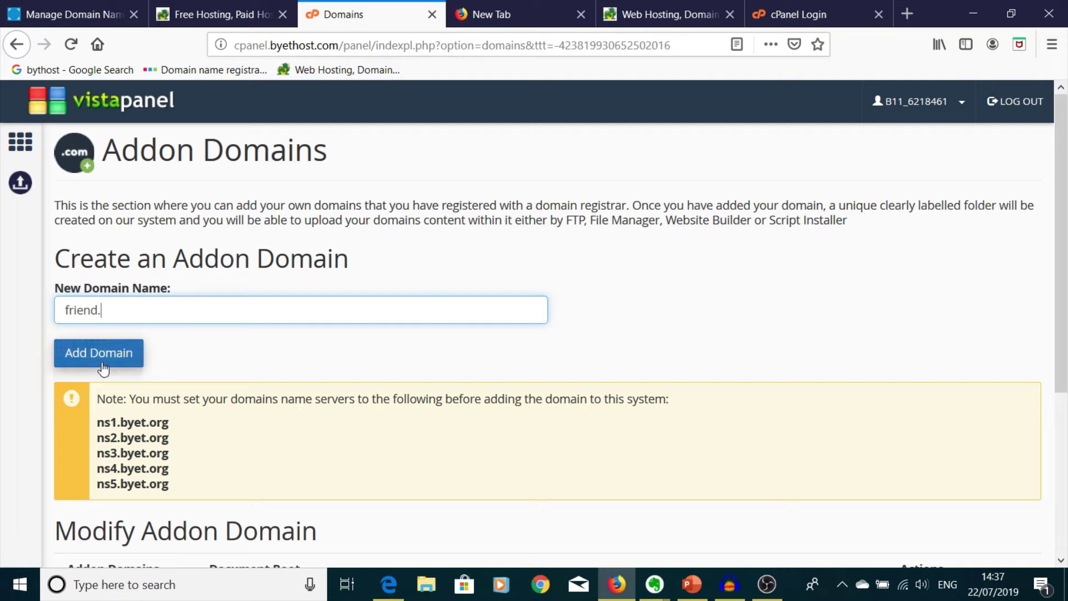
pyautogui.write('co.uk')
# - Submit friend.co.uk, read the nameserver Error Adding Domain message, then go back
pyautogui.click(103, 363)
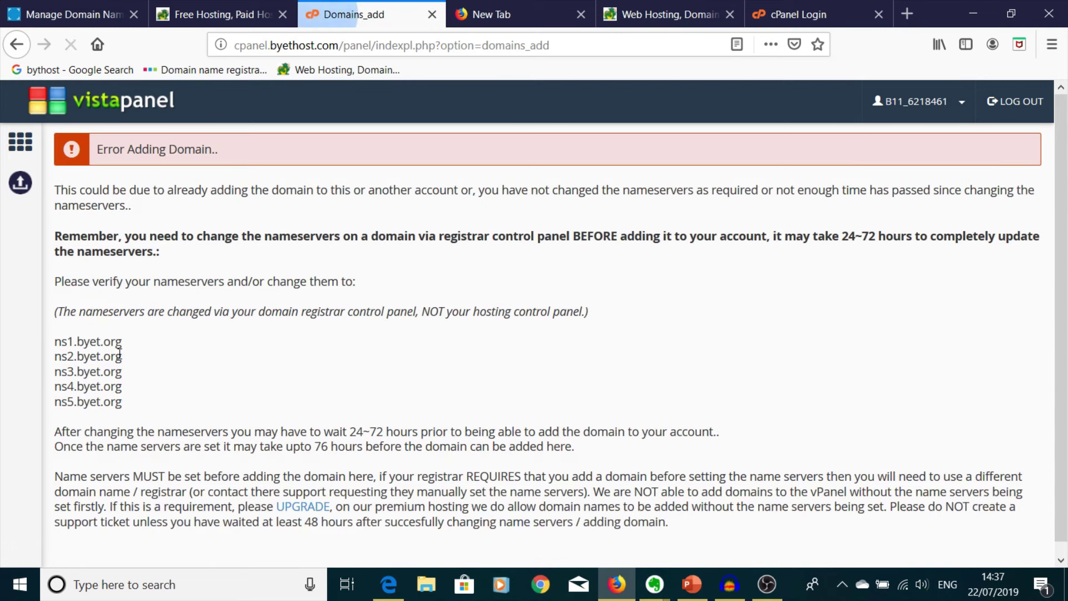
pyautogui.scroll(-1, 163, 328)
pyautogui.scroll(1, 164, 329)
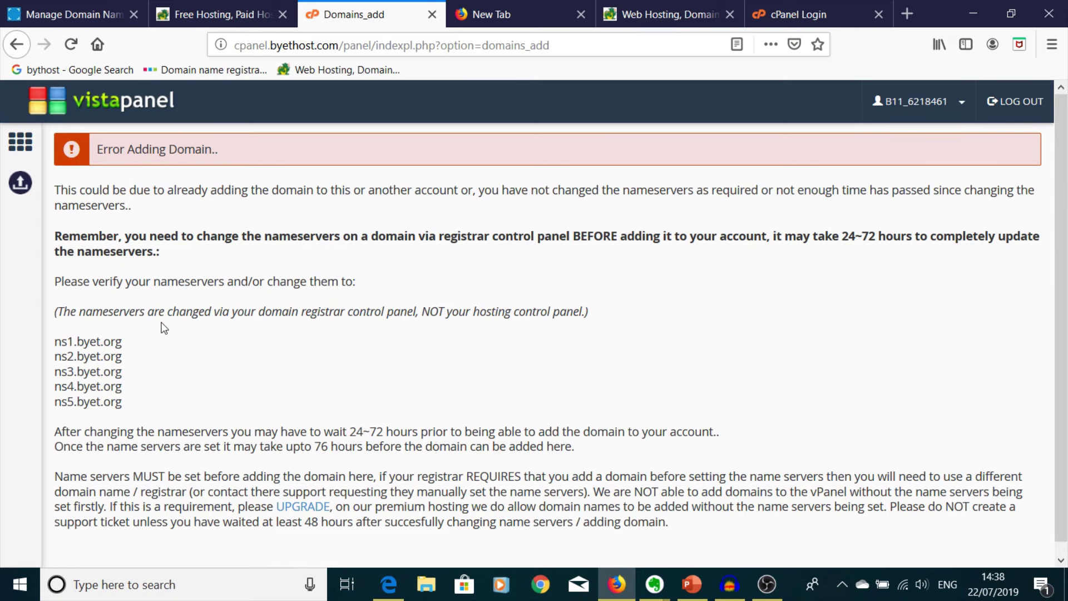
pyautogui.scroll(-1, 164, 329)
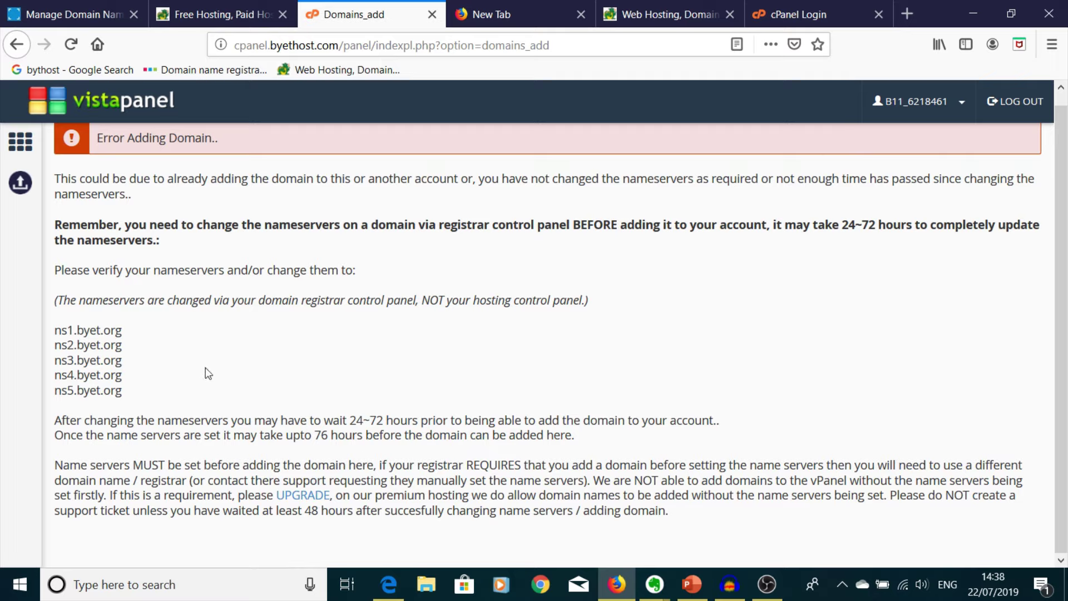
pyautogui.scroll(1, 208, 370)
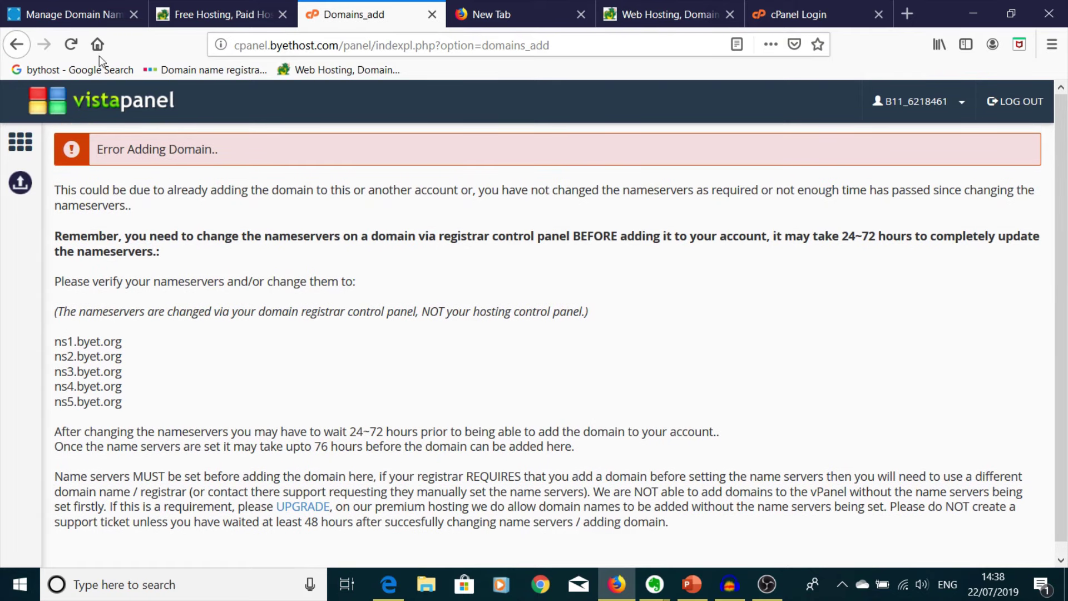
pyautogui.click(17, 45)
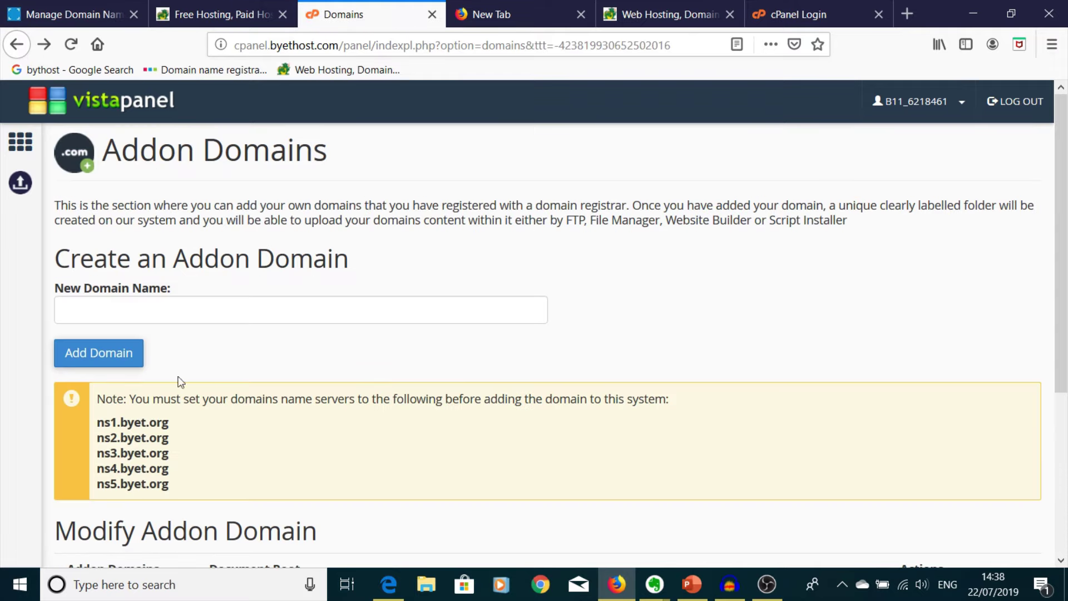
# - Return to the 123 Reg page showing mtei.co.uk's nameservers ns1–ns4.byet.org
pyautogui.click(225, 20)
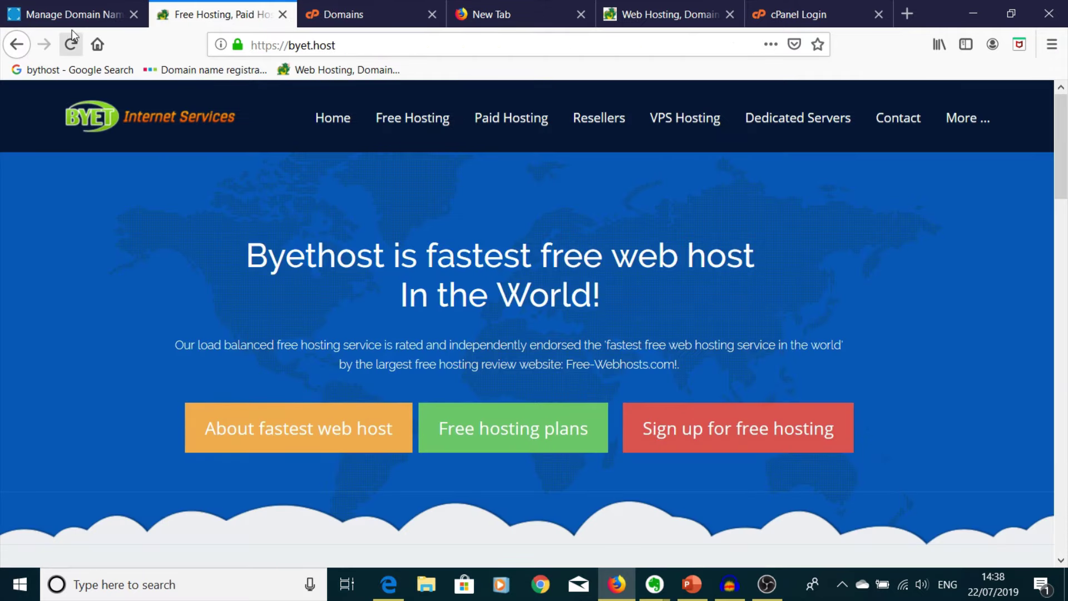
pyautogui.click(66, 16)
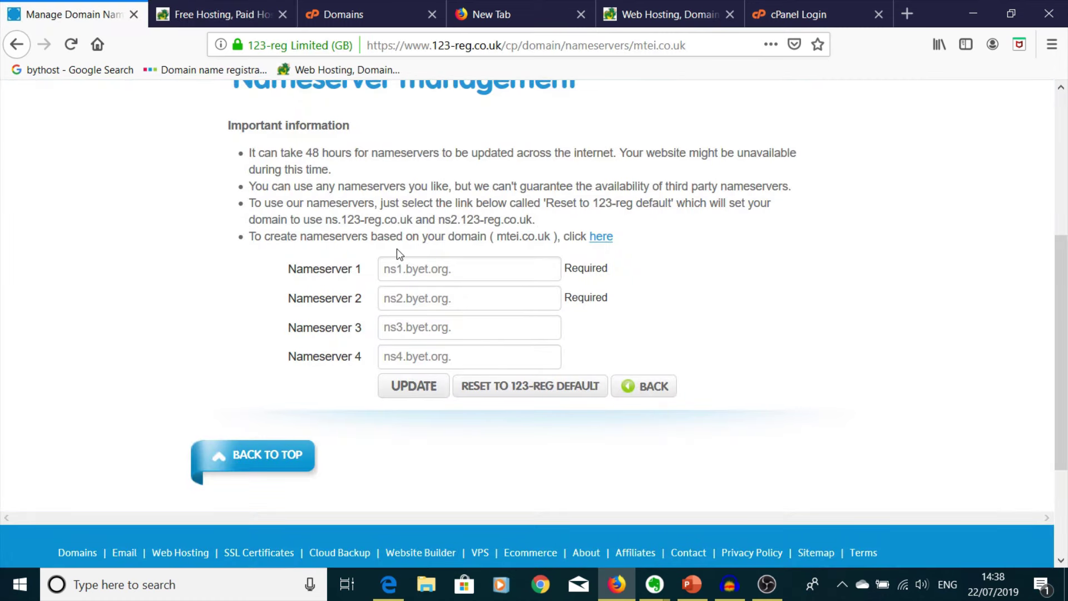
pyautogui.scroll(3, 396, 249)
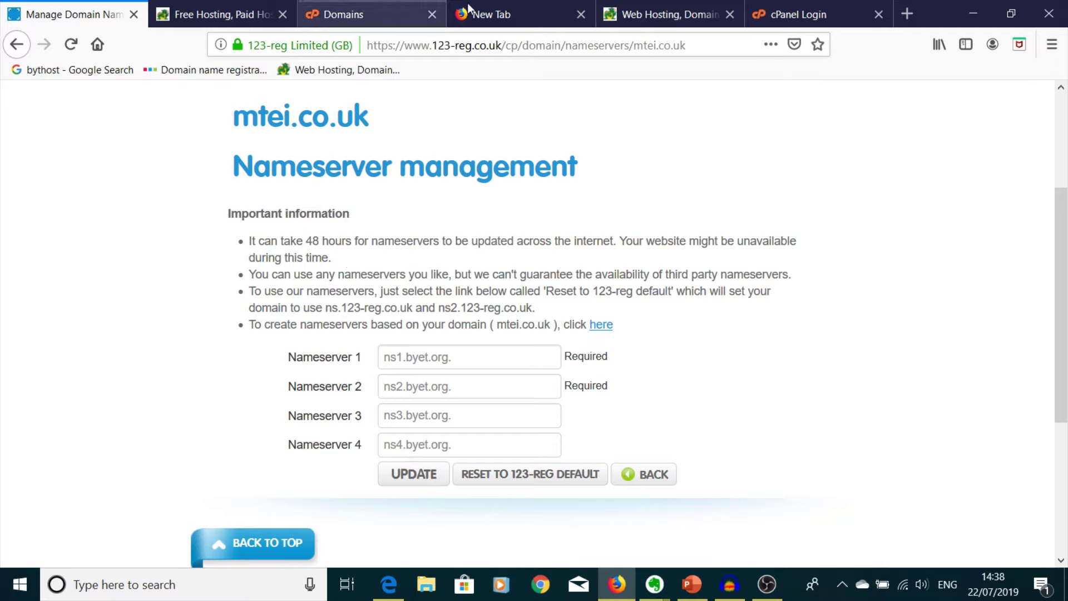
# - Browse ifastnet.com's Super Premium, Ultimate Premium and VPS Server plans and their prices
pyautogui.click(670, 15)
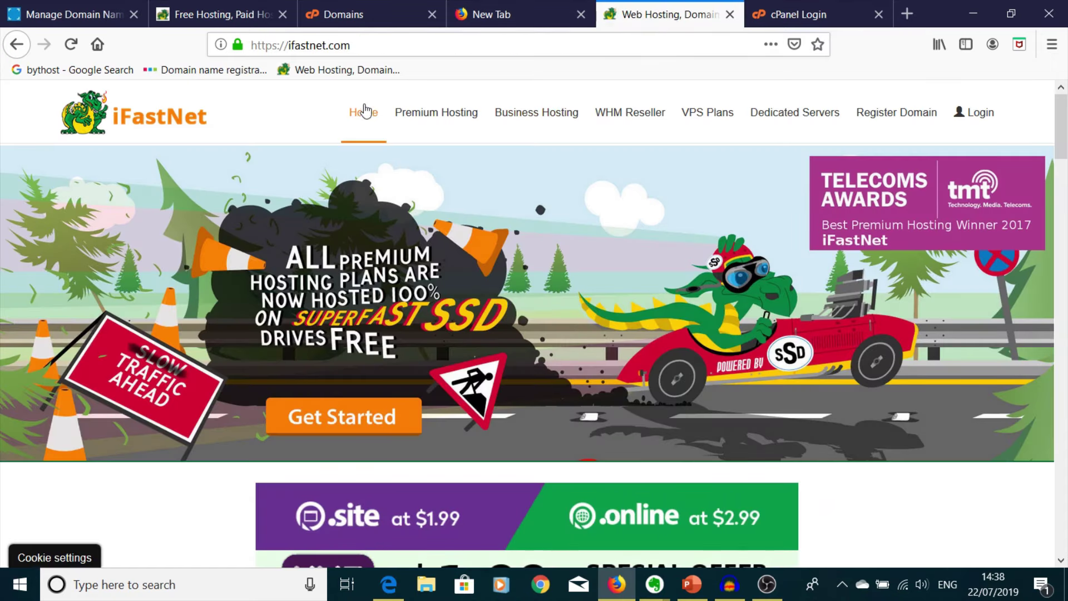
pyautogui.scroll(-3, 484, 256)
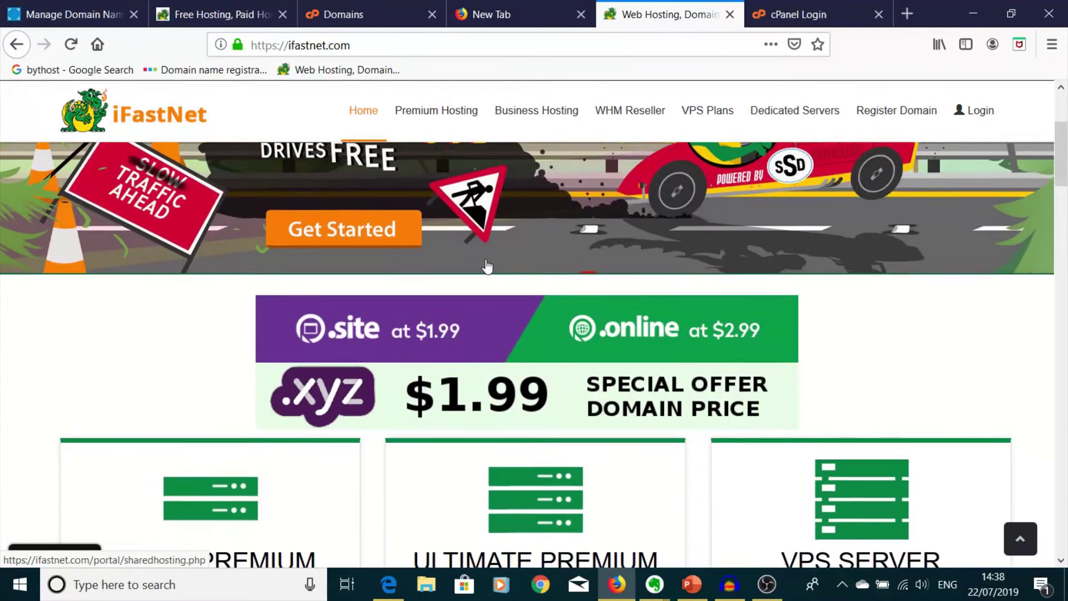
pyautogui.scroll(-6, 487, 267)
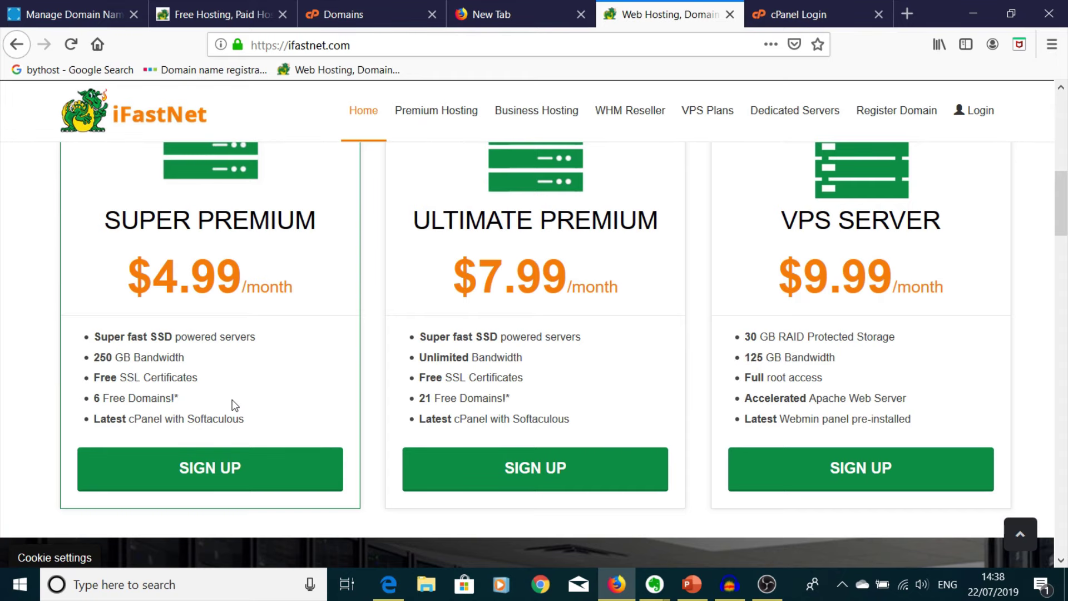
pyautogui.scroll(-5, 234, 405)
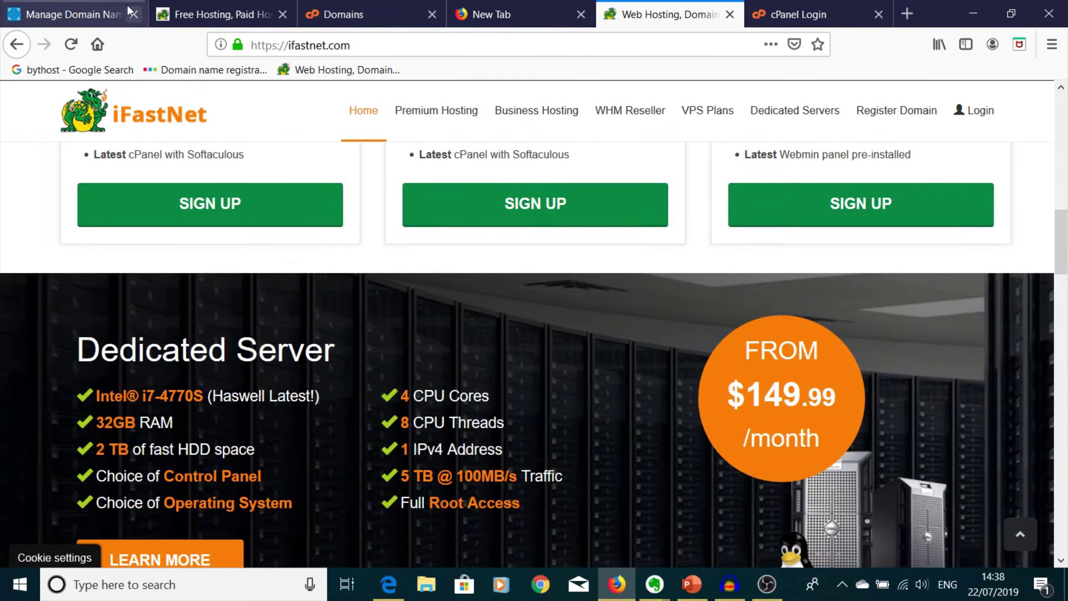
pyautogui.click(81, 17)
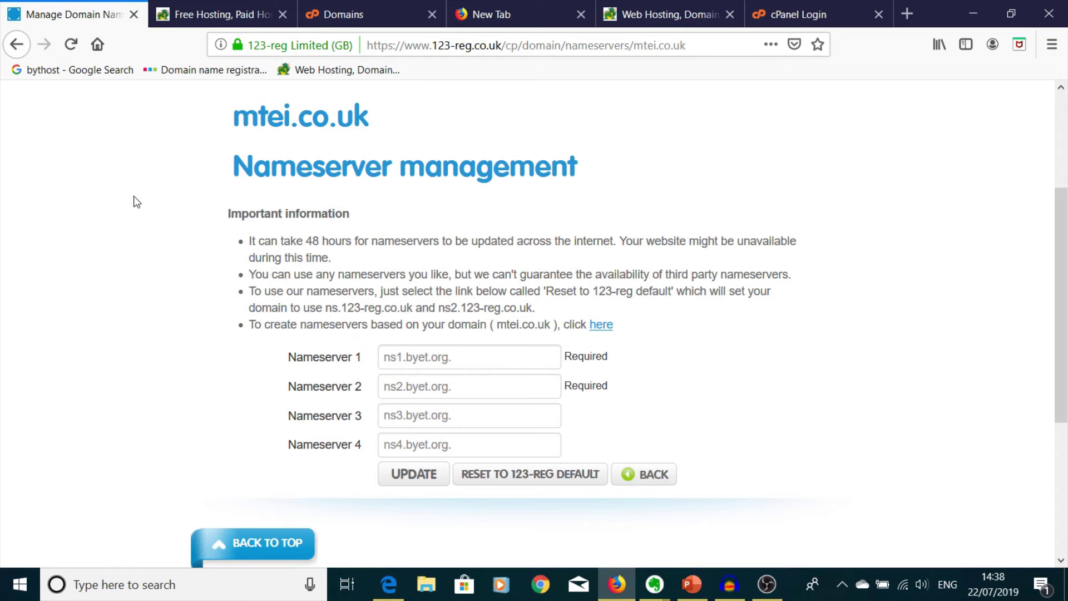
pyautogui.scroll(3, 134, 201)
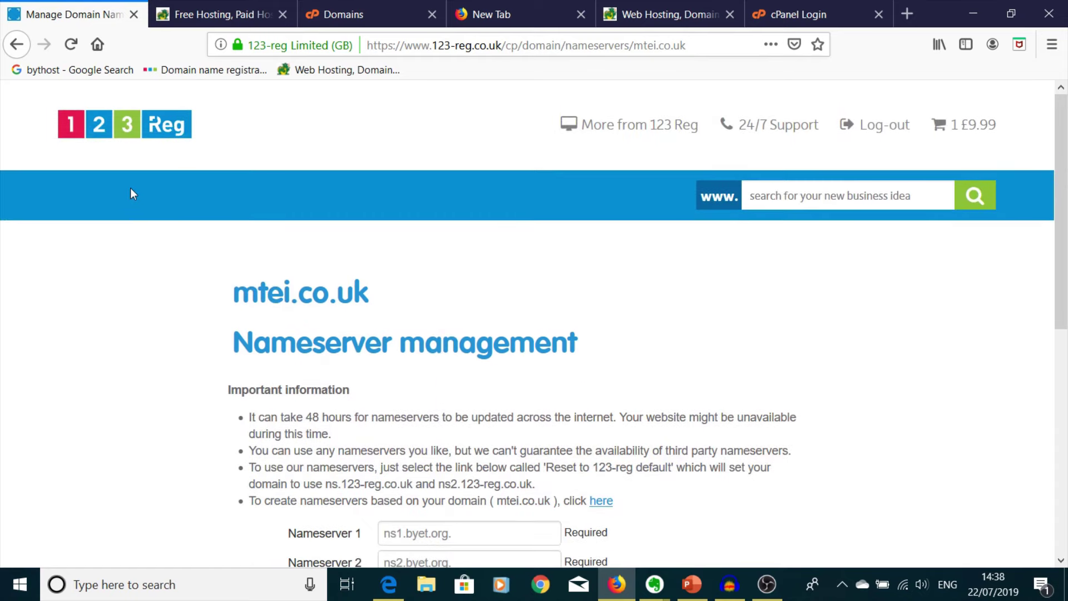
pyautogui.click(668, 13)
pyautogui.scroll(5, 555, 361)
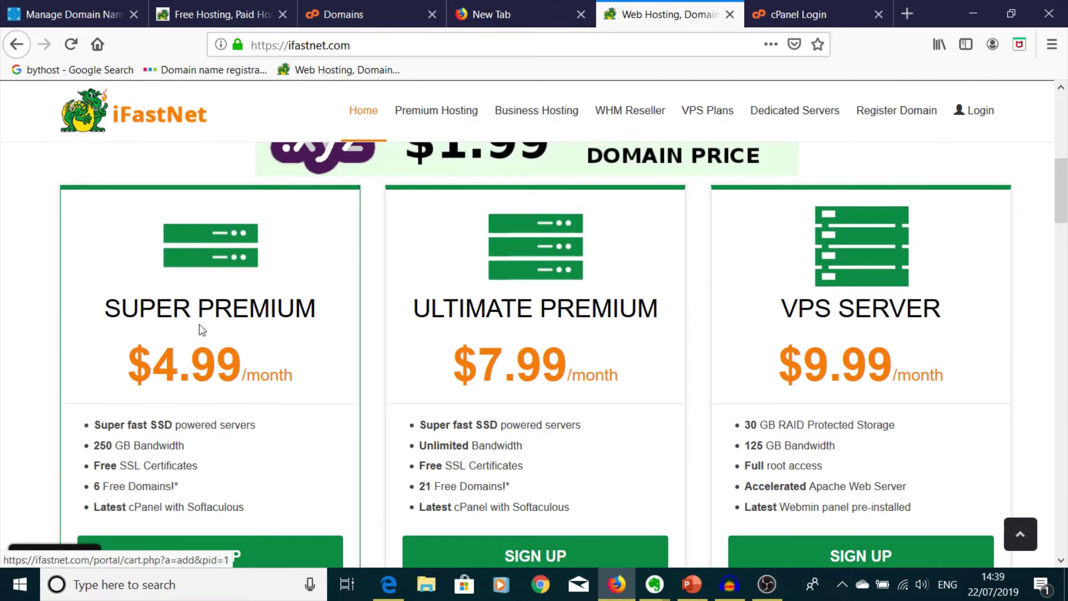
pyautogui.scroll(-3, 223, 334)
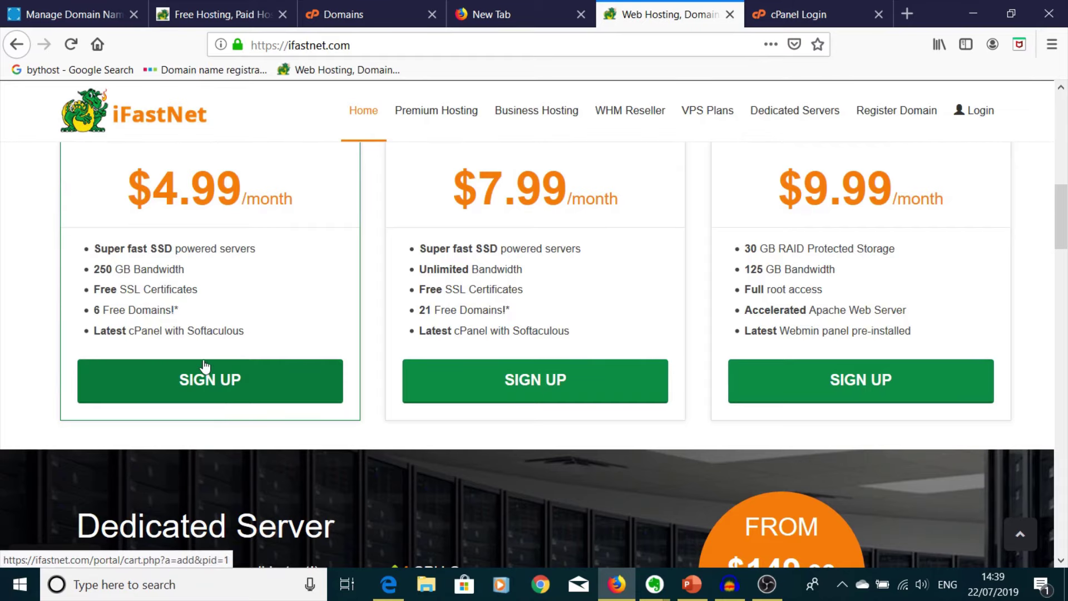
pyautogui.scroll(5, 203, 362)
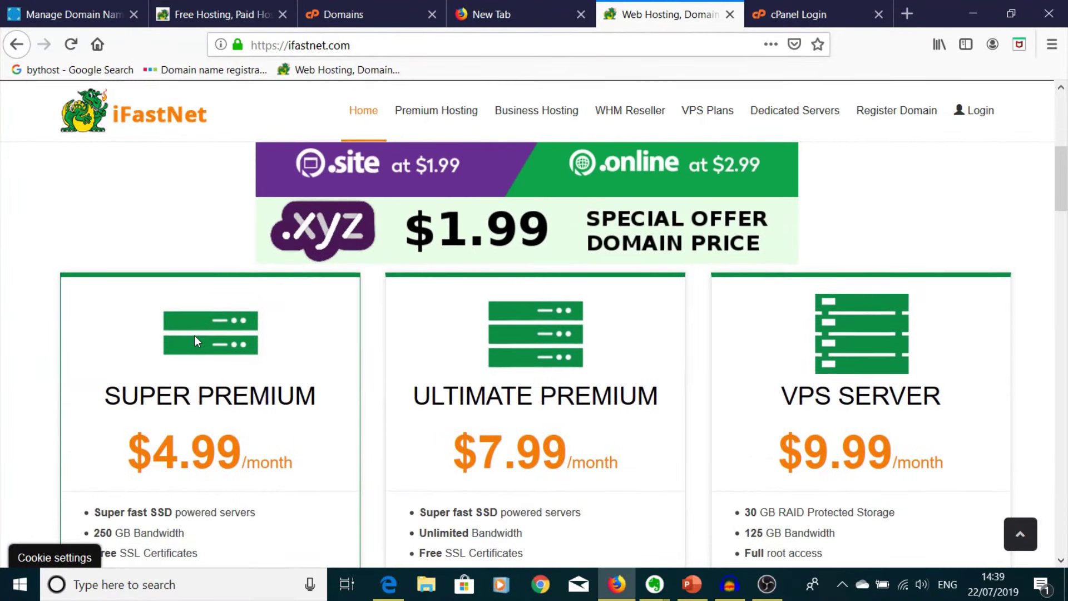
pyautogui.scroll(-2, 197, 336)
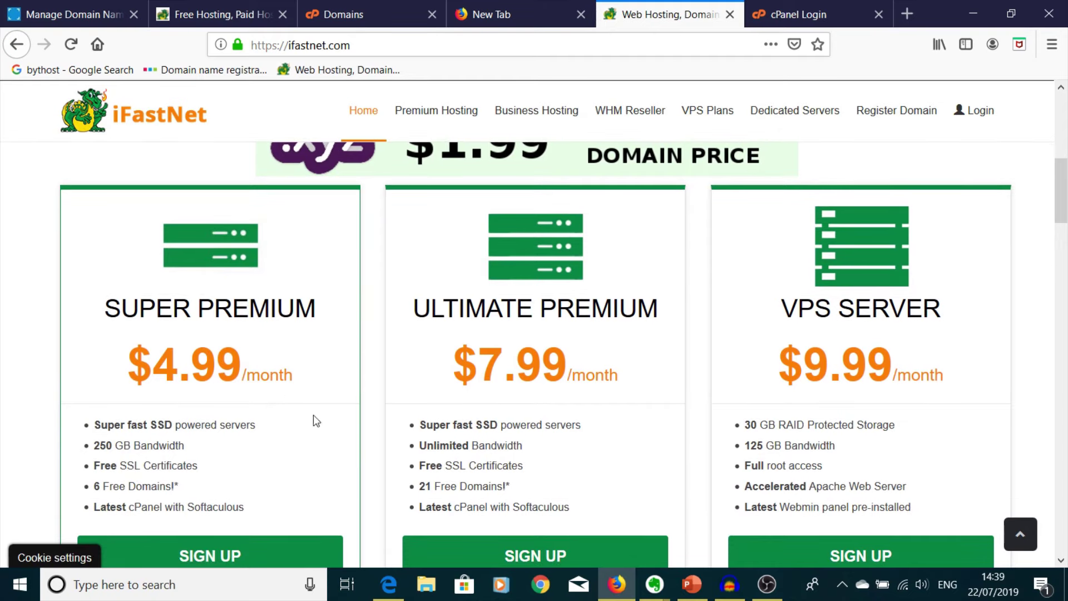
# - Log in to cPanel with the saved login and scroll down to the Domains tools
pyautogui.click(807, 16)
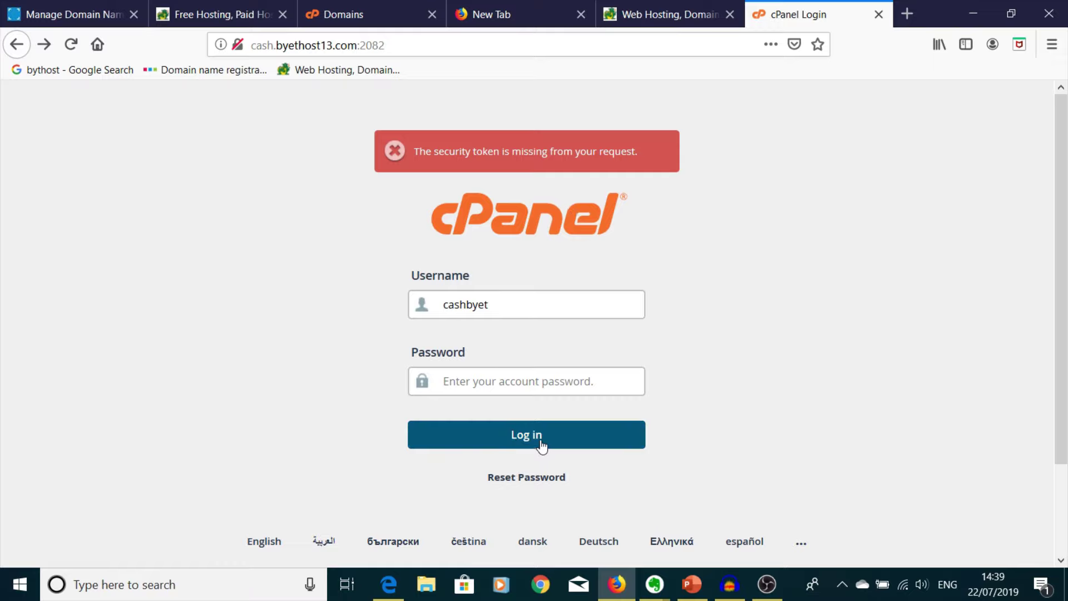
pyautogui.click(509, 306)
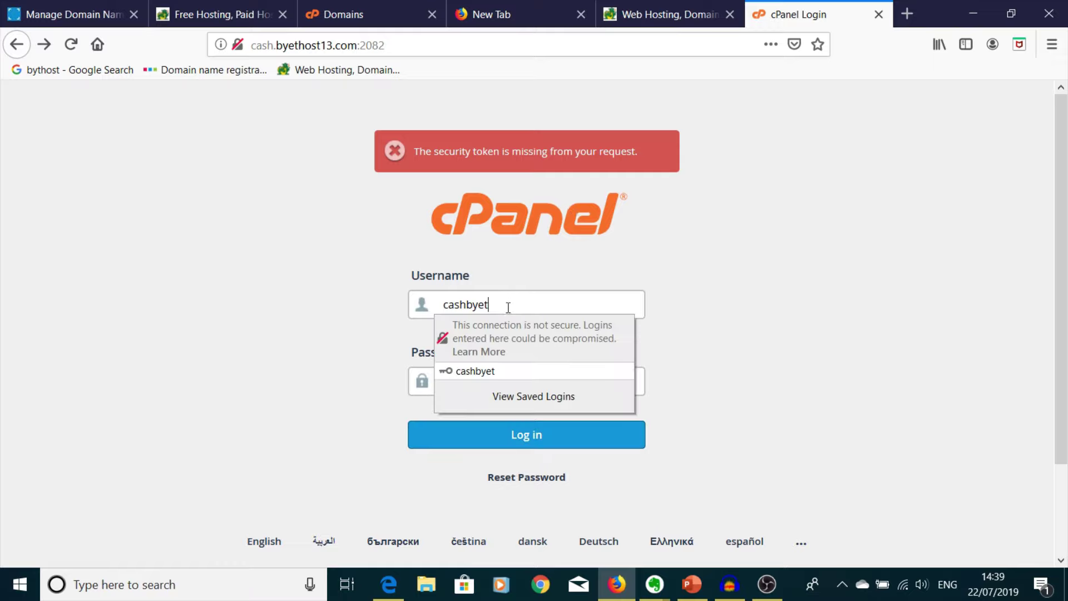
pyautogui.click(483, 372)
pyautogui.click(507, 435)
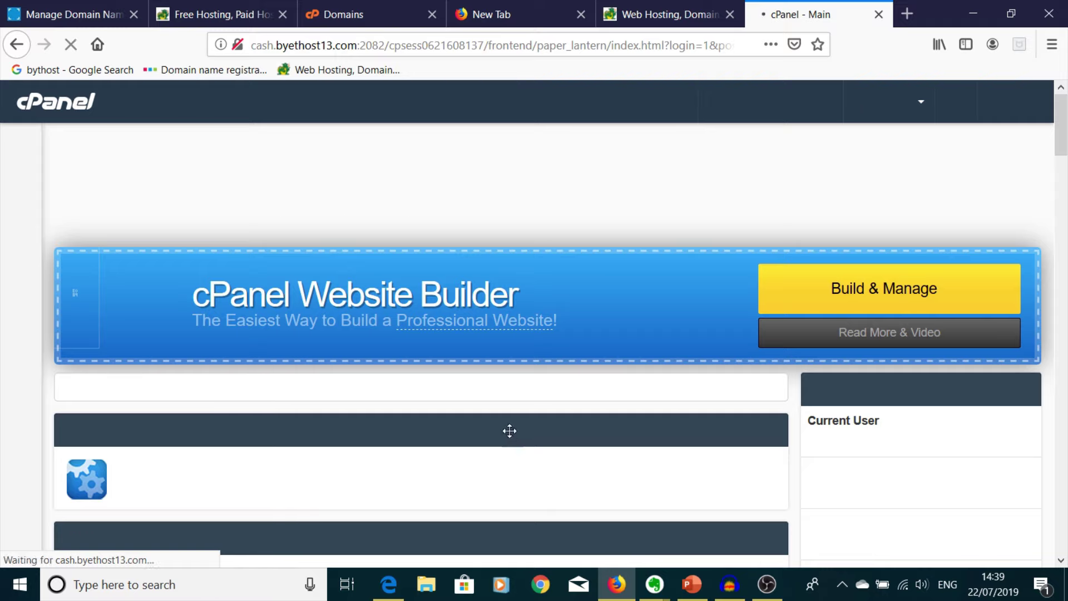
pyautogui.scroll(-5, 527, 301)
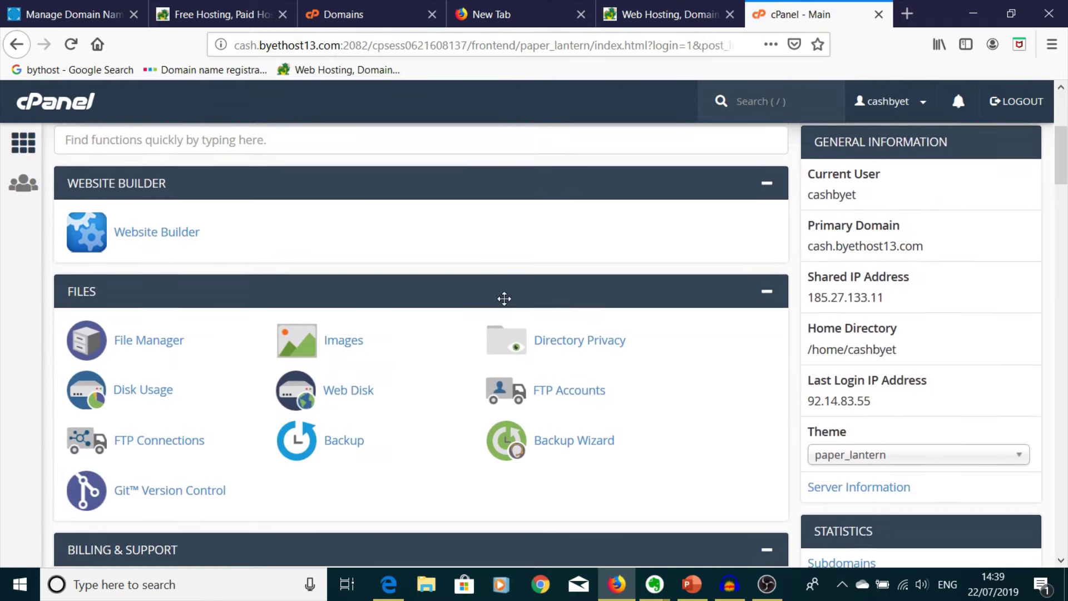
pyautogui.scroll(-2, 502, 305)
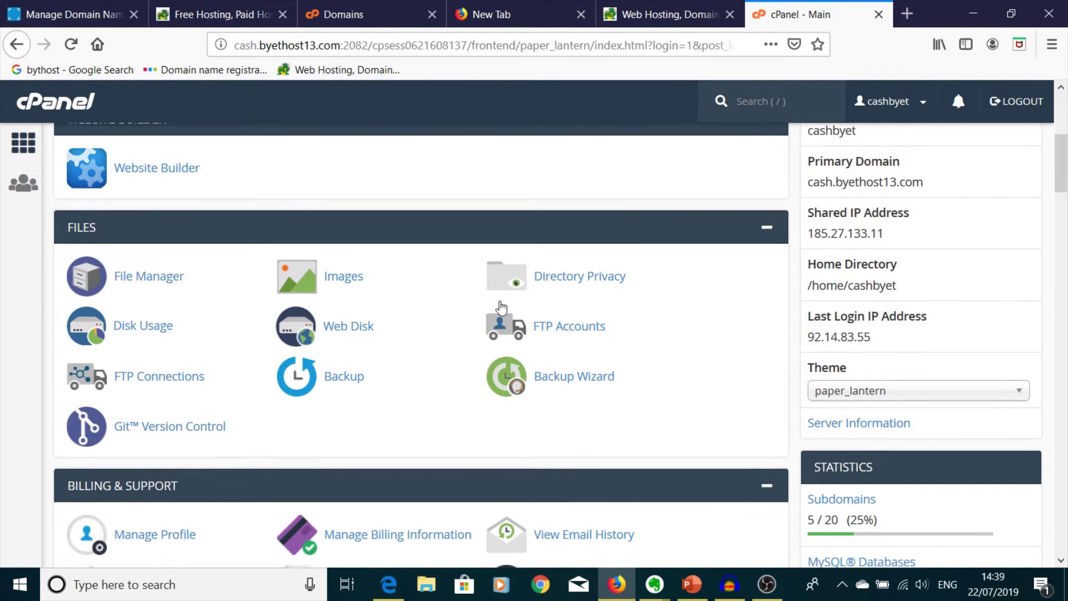
pyautogui.scroll(2, 501, 281)
pyautogui.scroll(-5, 501, 306)
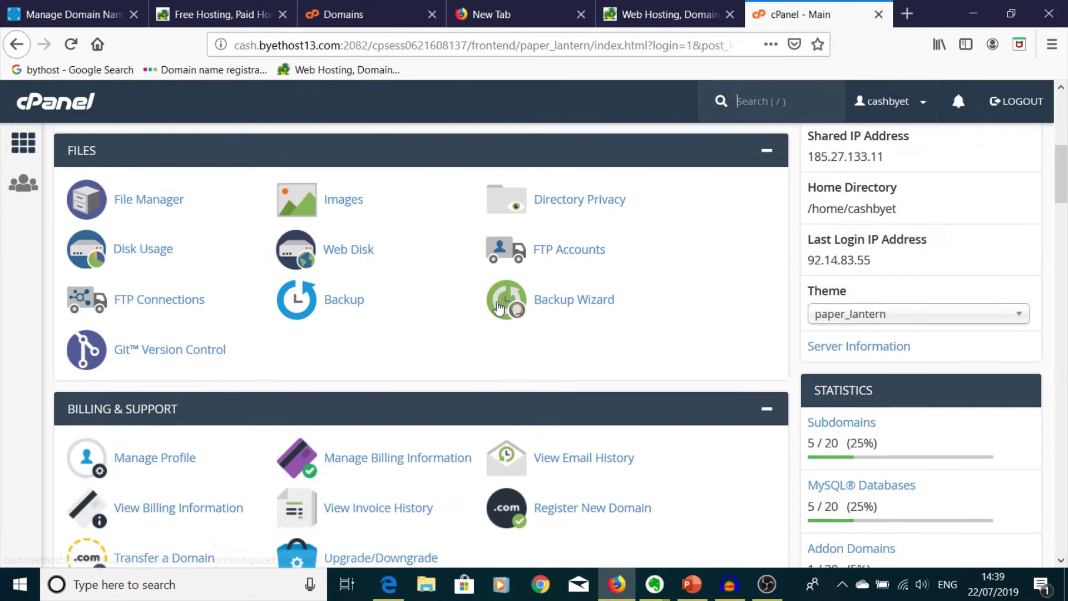
pyautogui.scroll(-3, 496, 308)
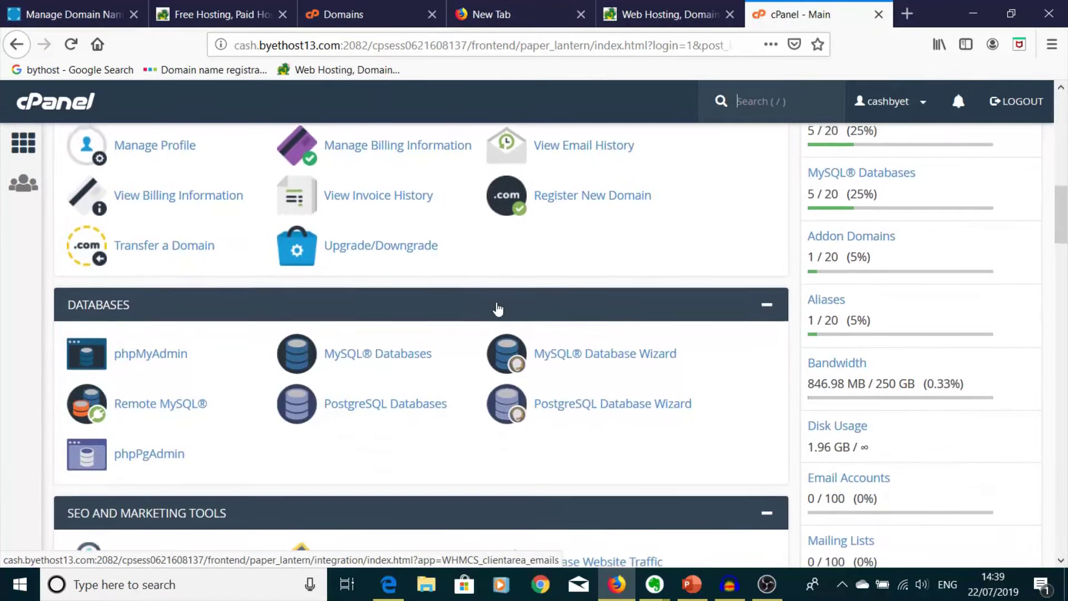
pyautogui.scroll(3, 497, 307)
pyautogui.scroll(-6, 500, 307)
pyautogui.scroll(-6, 499, 308)
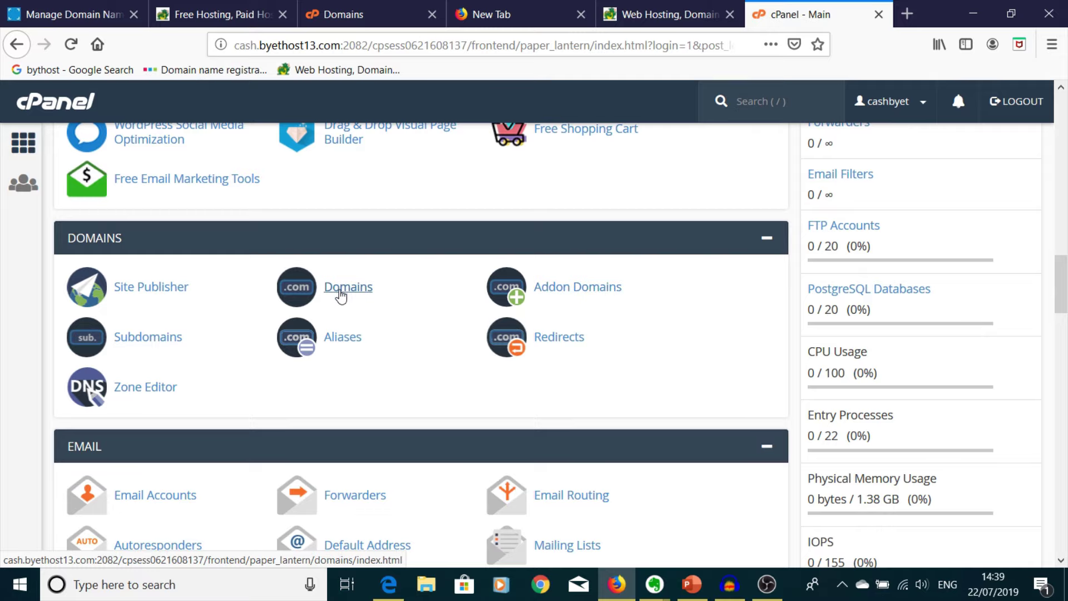
# - Open cPanel's Domains list and find mtei.co.uk among the seven domains
pyautogui.click(341, 294)
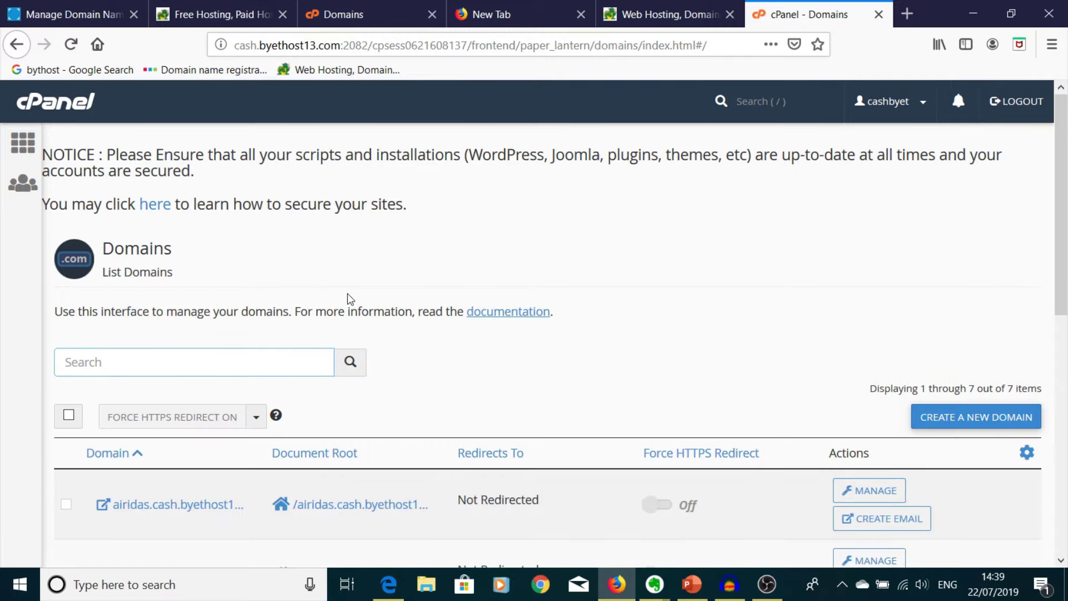
pyautogui.scroll(-6, 350, 299)
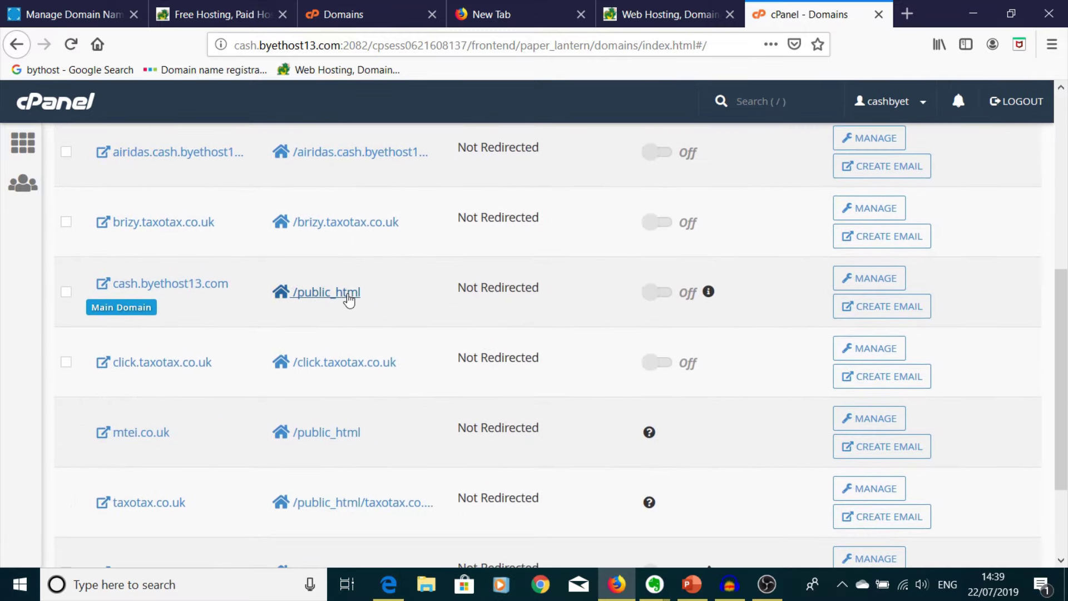
pyautogui.scroll(-2, 350, 299)
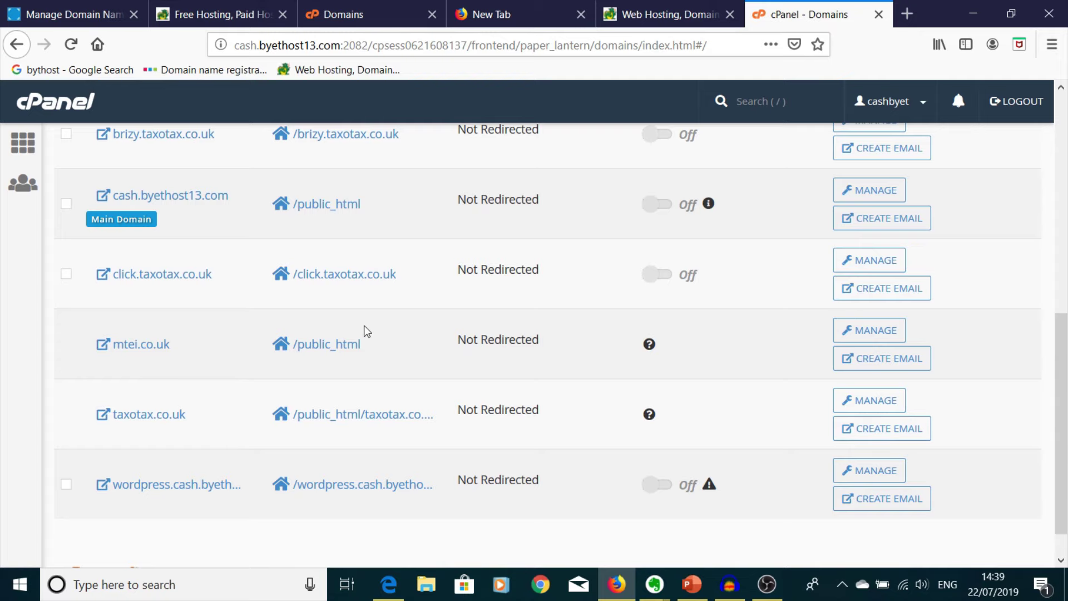
pyautogui.scroll(8, 241, 364)
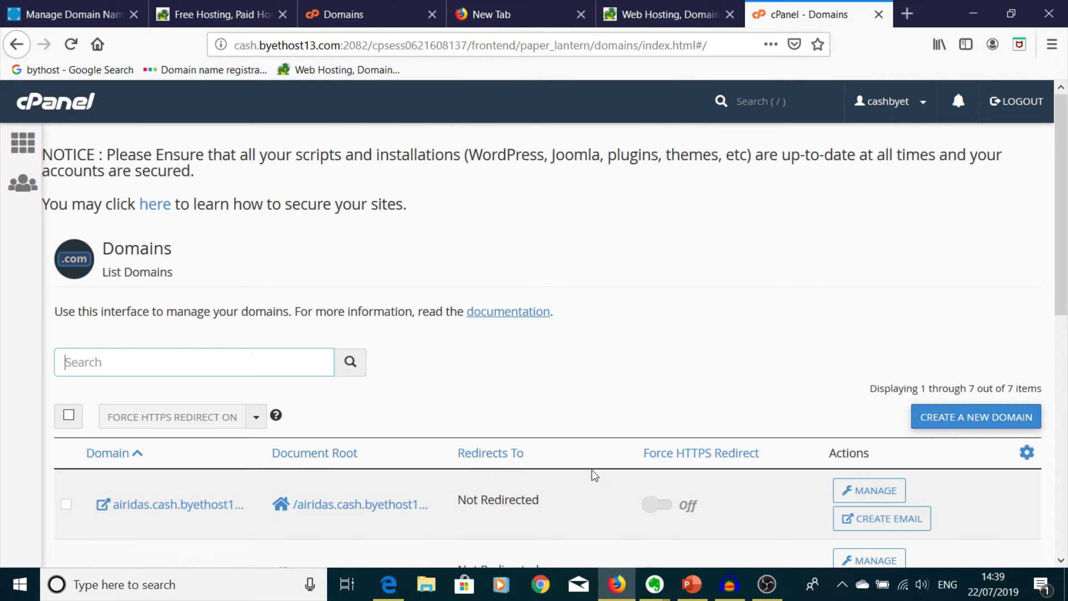
pyautogui.scroll(-2, 456, 456)
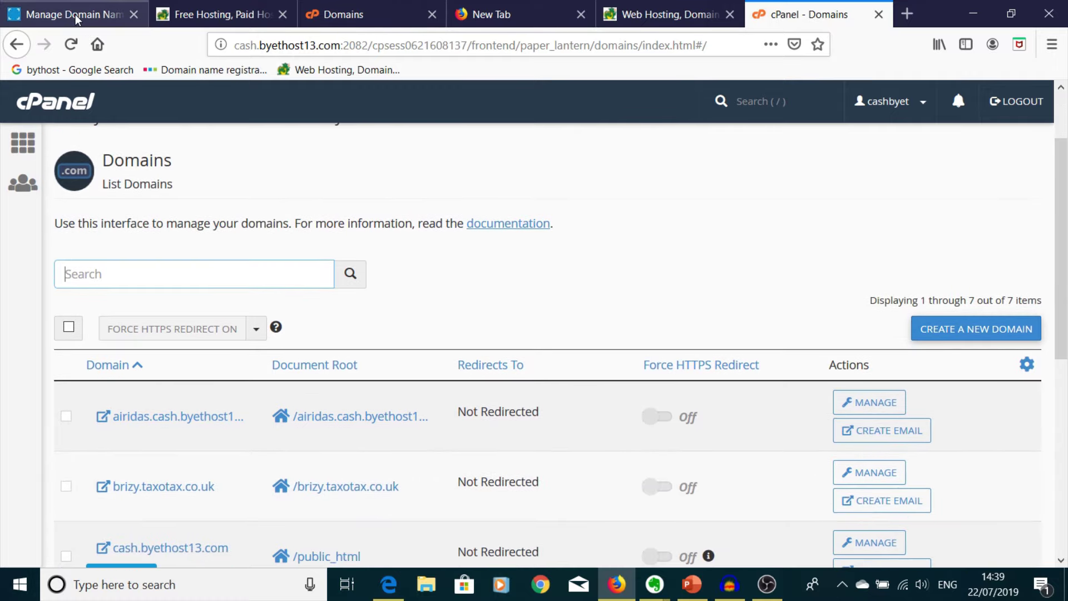
# - Return to the mtei.co.uk Nameserver management tab and review the ns1–ns4.byet.org nameserver fields
pyautogui.click(77, 20)
pyautogui.scroll(-3, 401, 325)
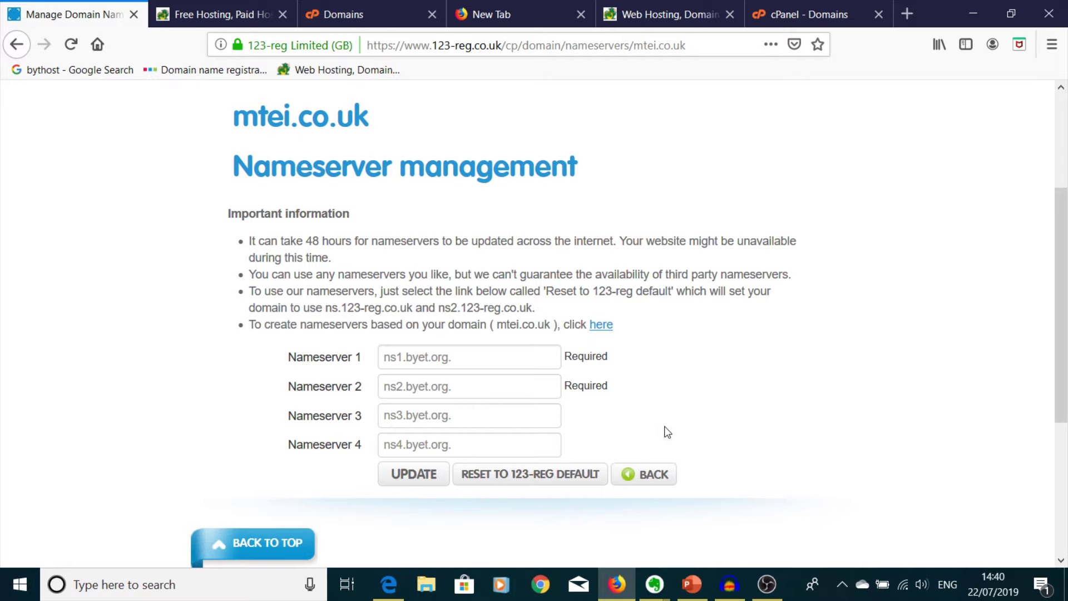
pyautogui.scroll(3, 668, 433)
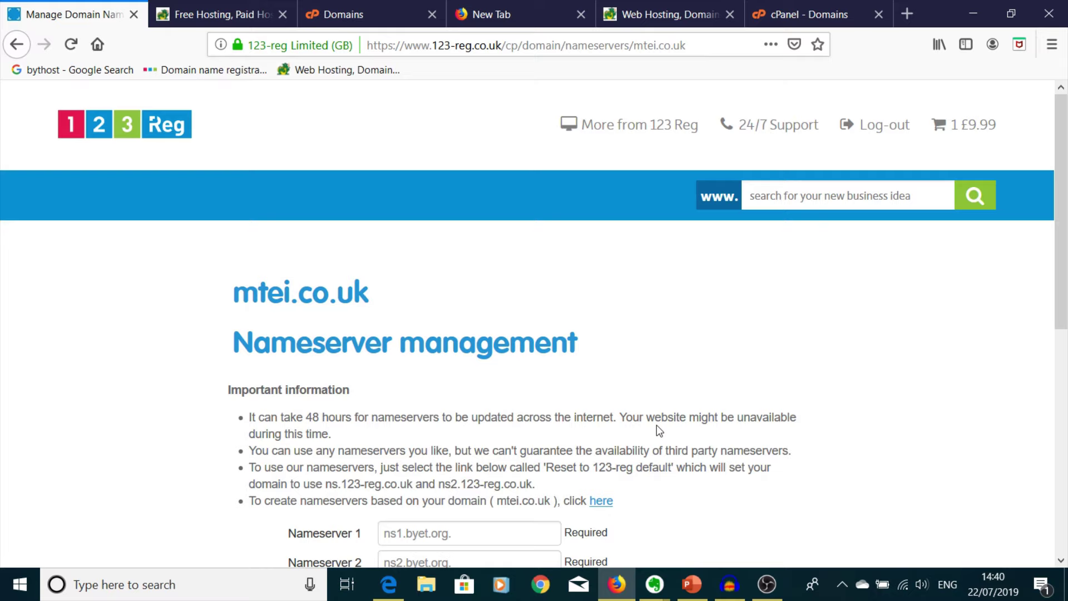
pyautogui.scroll(-3, 657, 426)
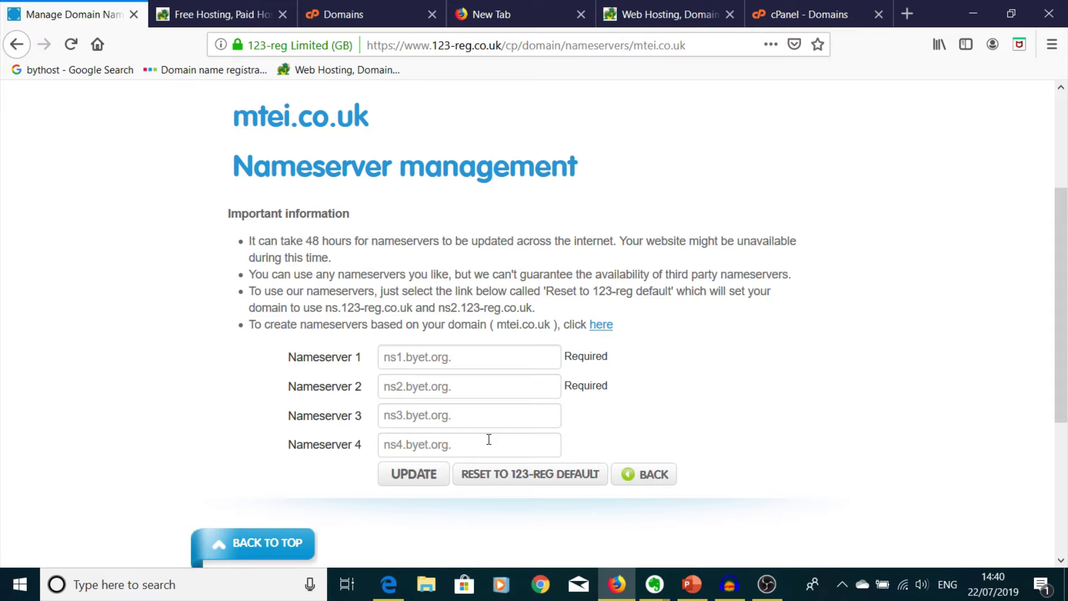
pyautogui.scroll(2, 489, 437)
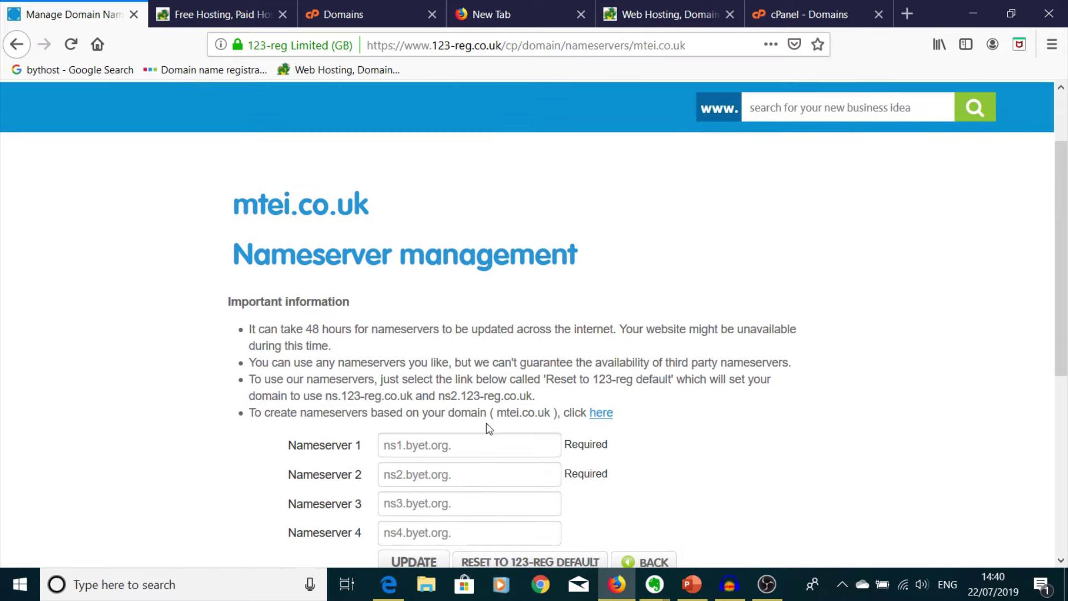